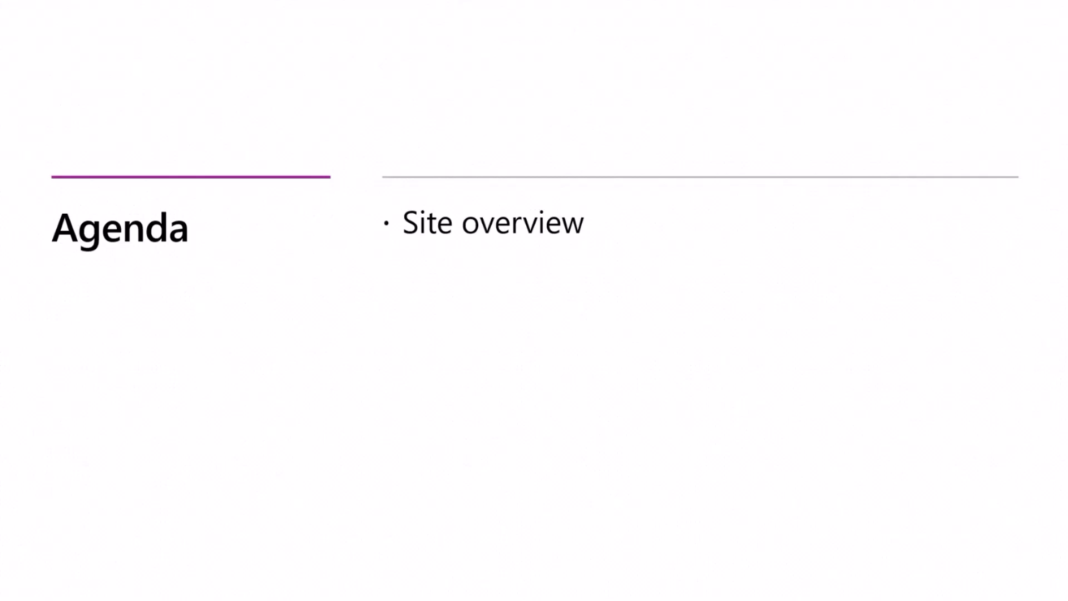
Reveal the Content management and Resource pages points on the Agenda slide.
key(Right)
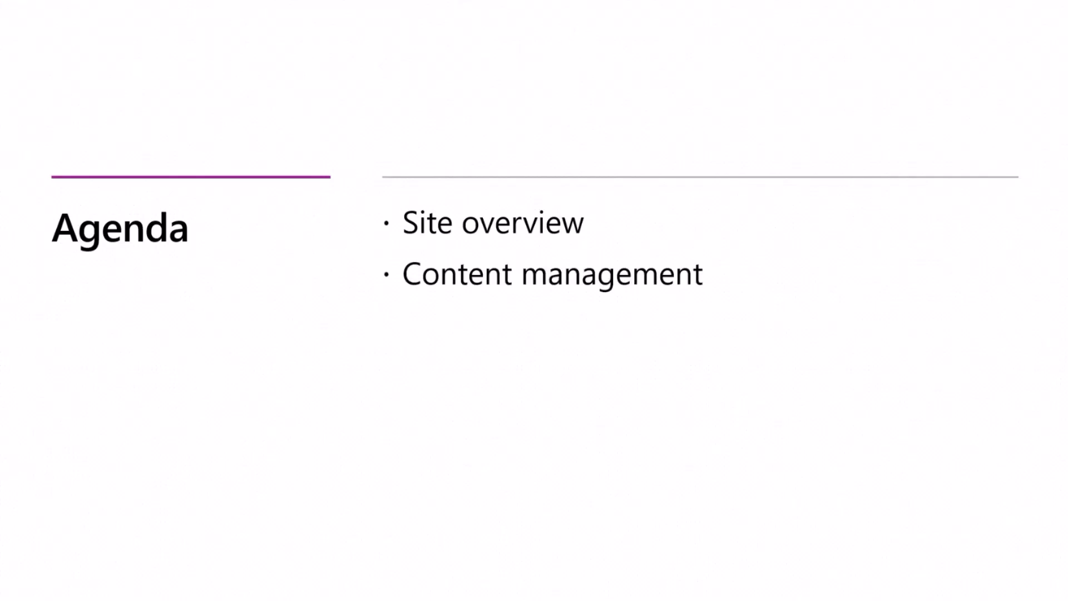
key(Right)
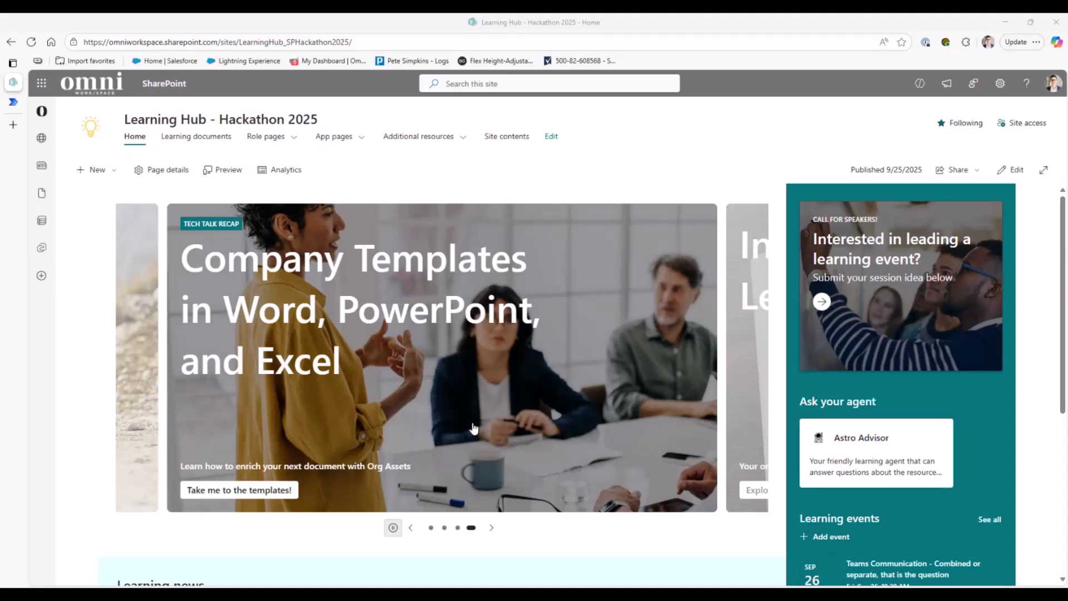
Step the home carousel back three slides to 'OneDrive, SharePoint, Teams & Communities, Oh My!'.
click(412, 528)
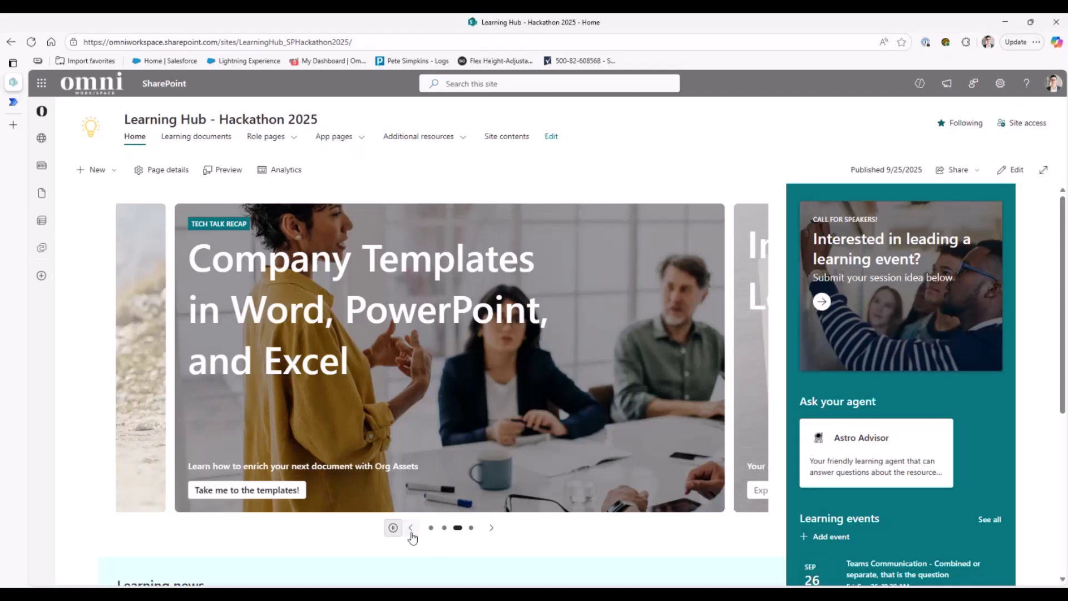
click(411, 528)
click(411, 529)
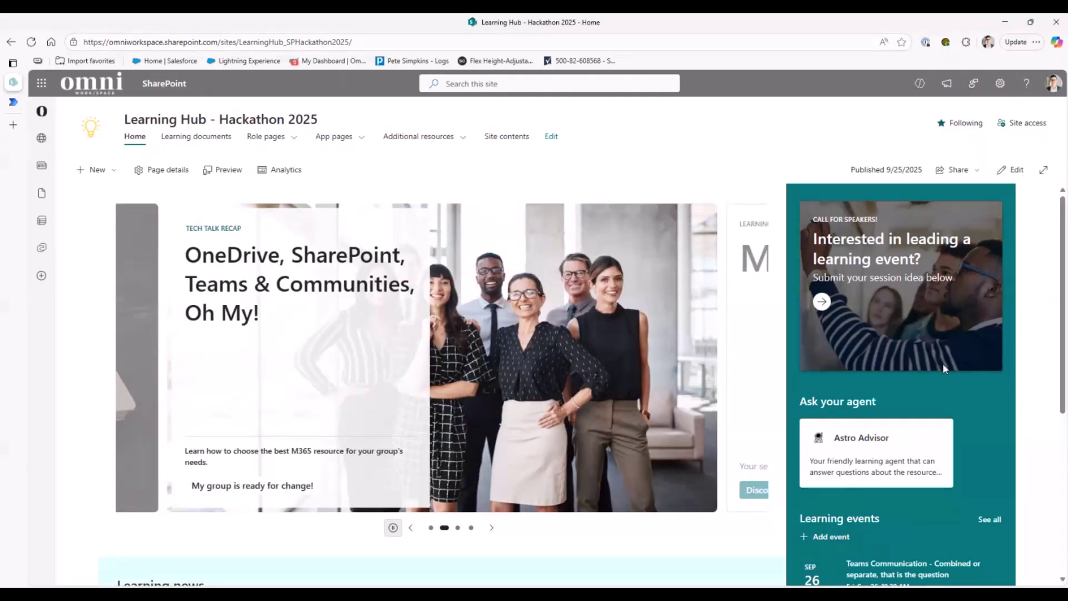
scroll(891, 389, down, 2)
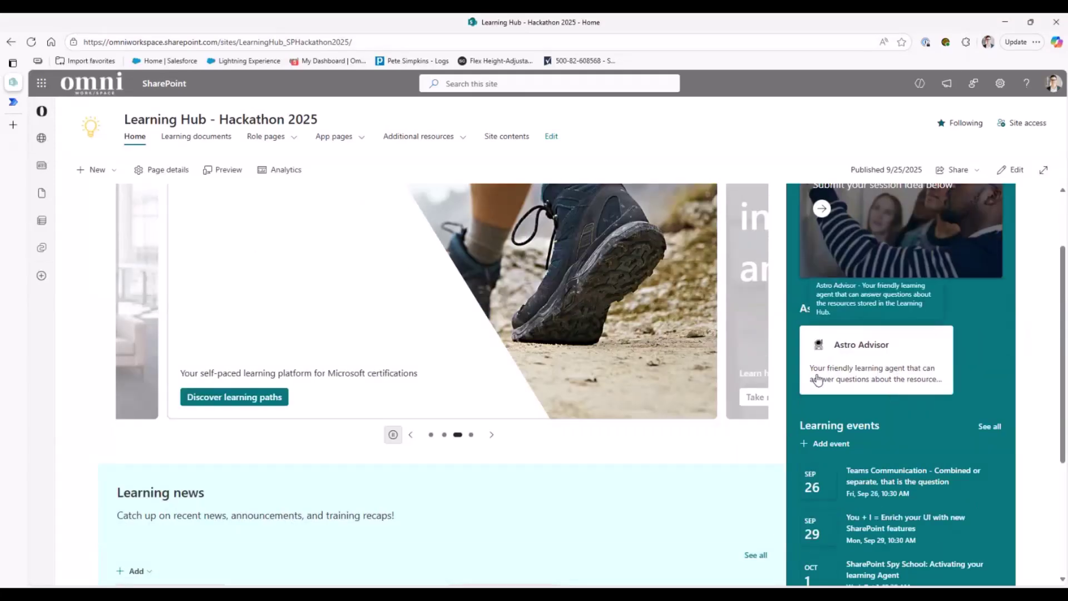
scroll(749, 499, down, 1)
scroll(749, 500, down, 2)
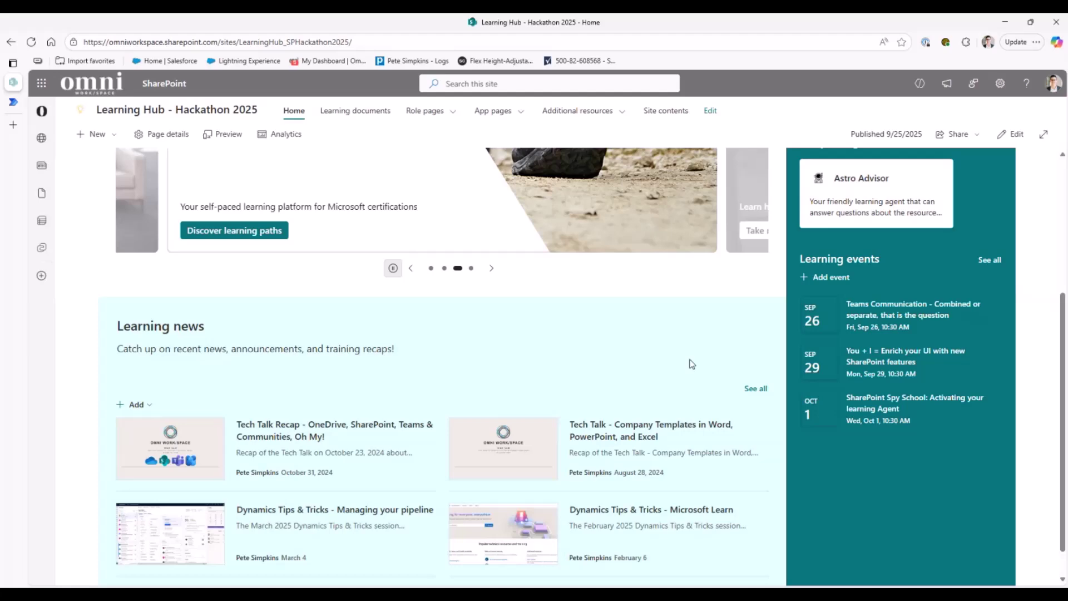
scroll(691, 364, up, 5)
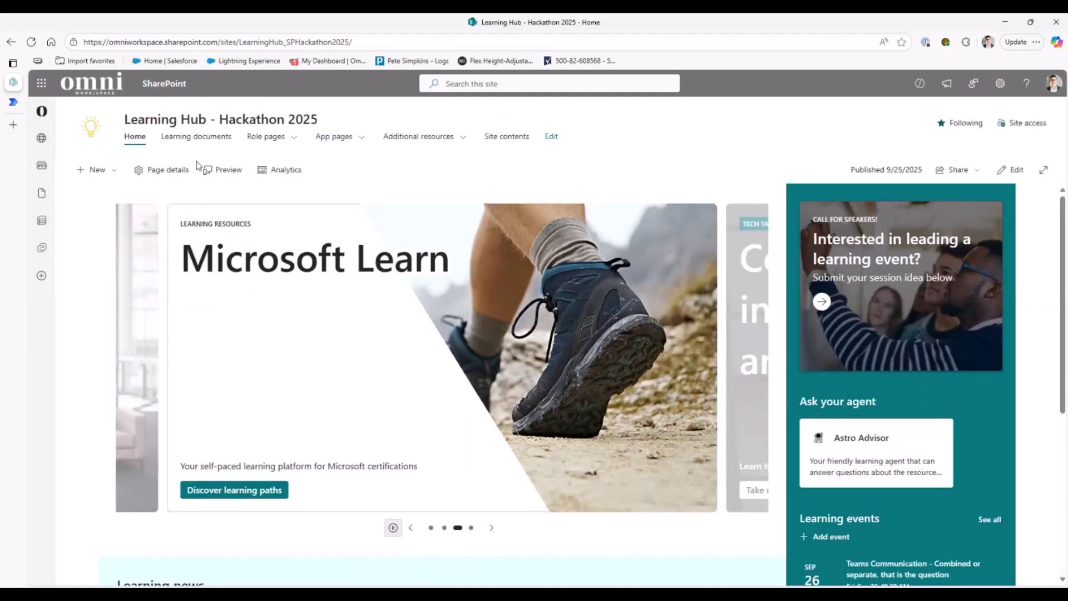
Browse Learning documents › Project Process › 01 - Opportunity Management and select Project Start-Up Checklist.pdf.
click(191, 144)
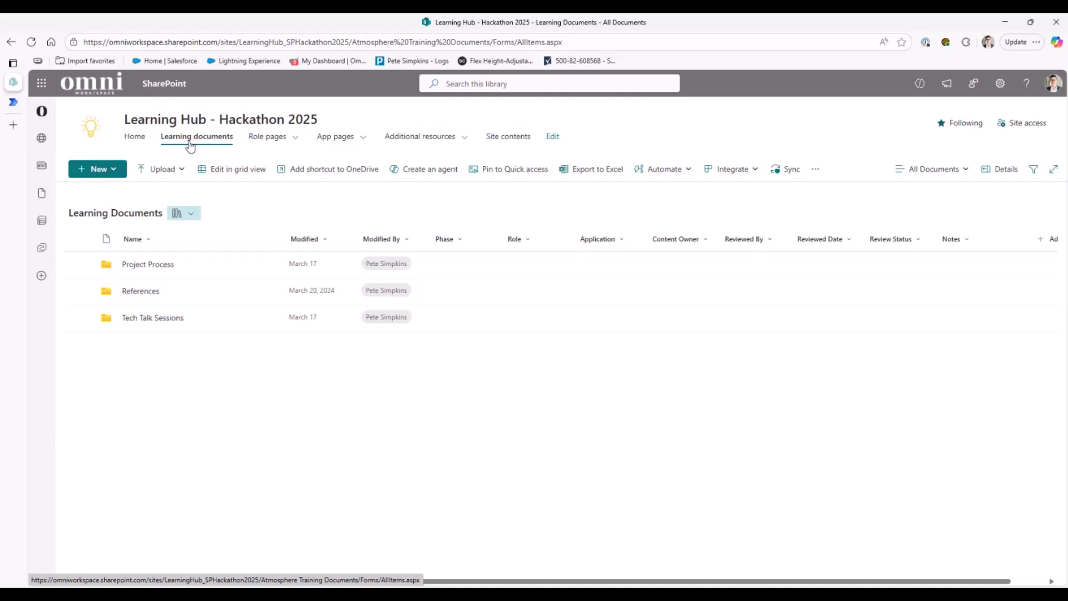
click(140, 271)
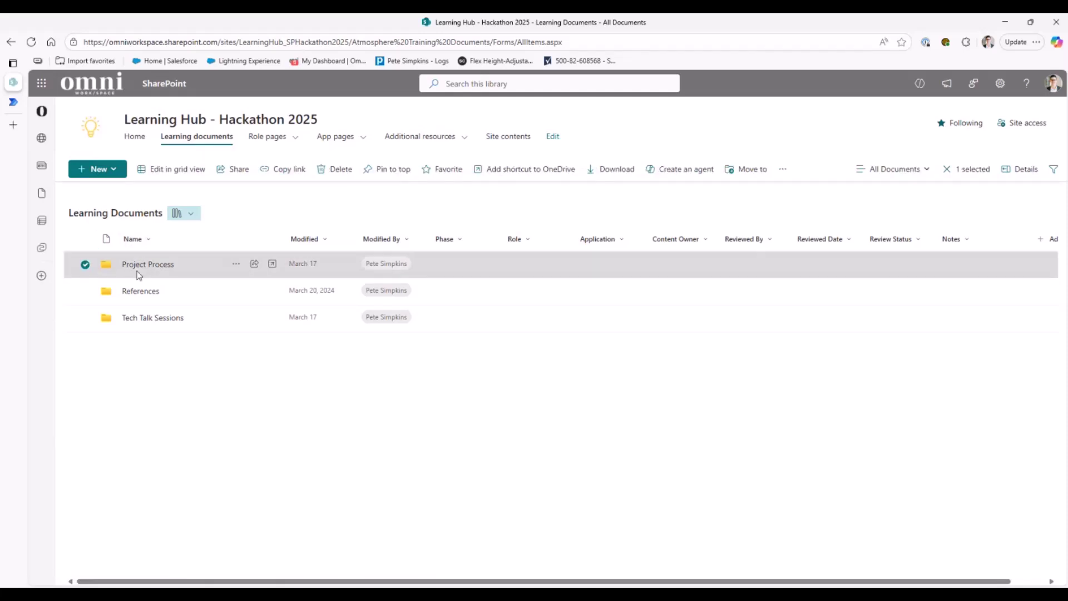
click(143, 265)
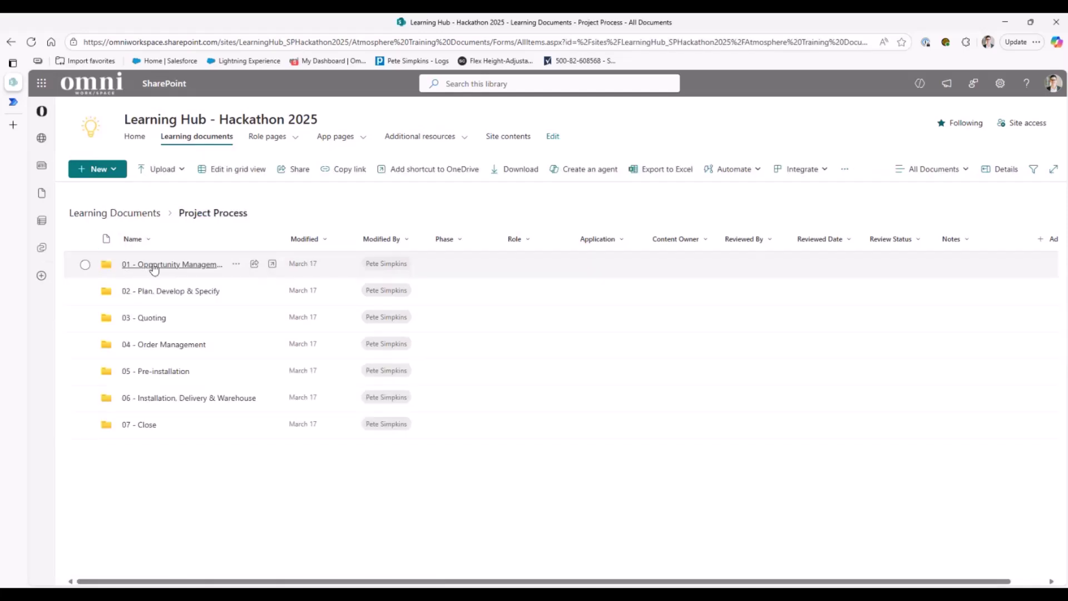
click(154, 269)
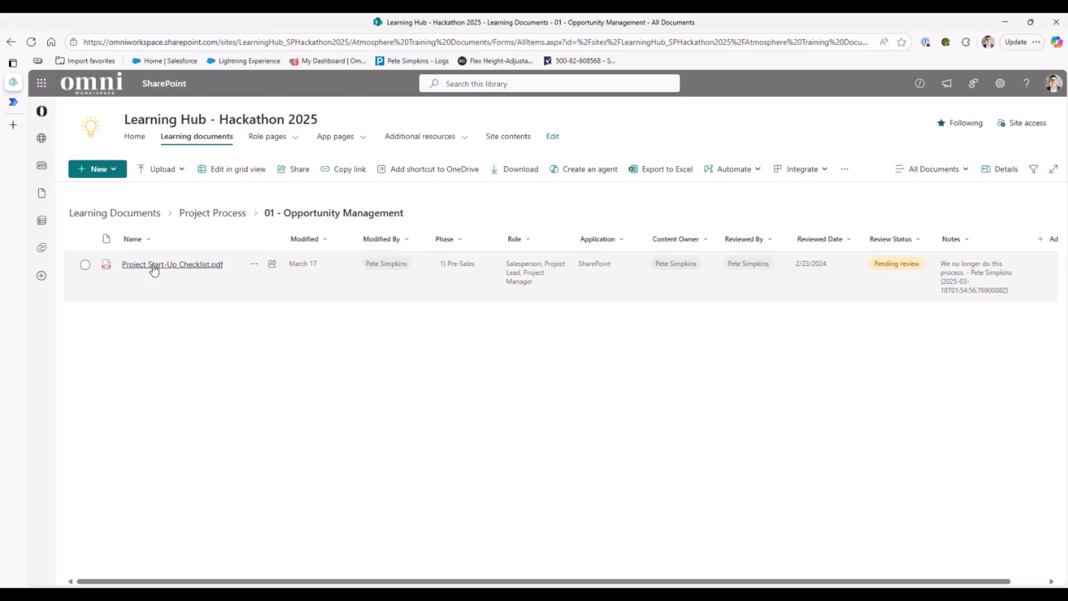
mouse_move(154, 269)
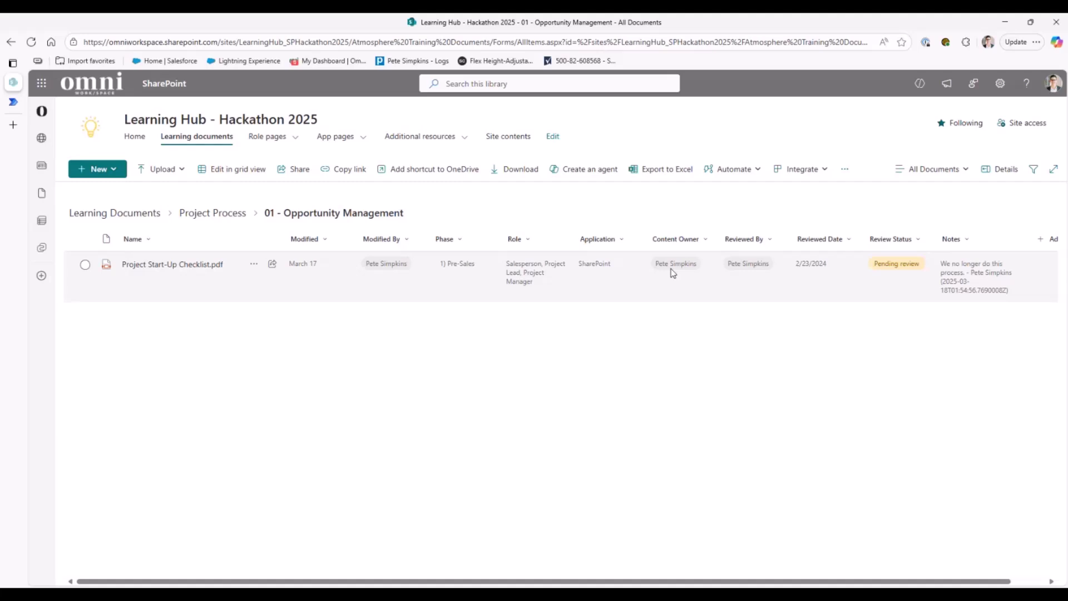
mouse_move(673, 272)
mouse_move(2, 429)
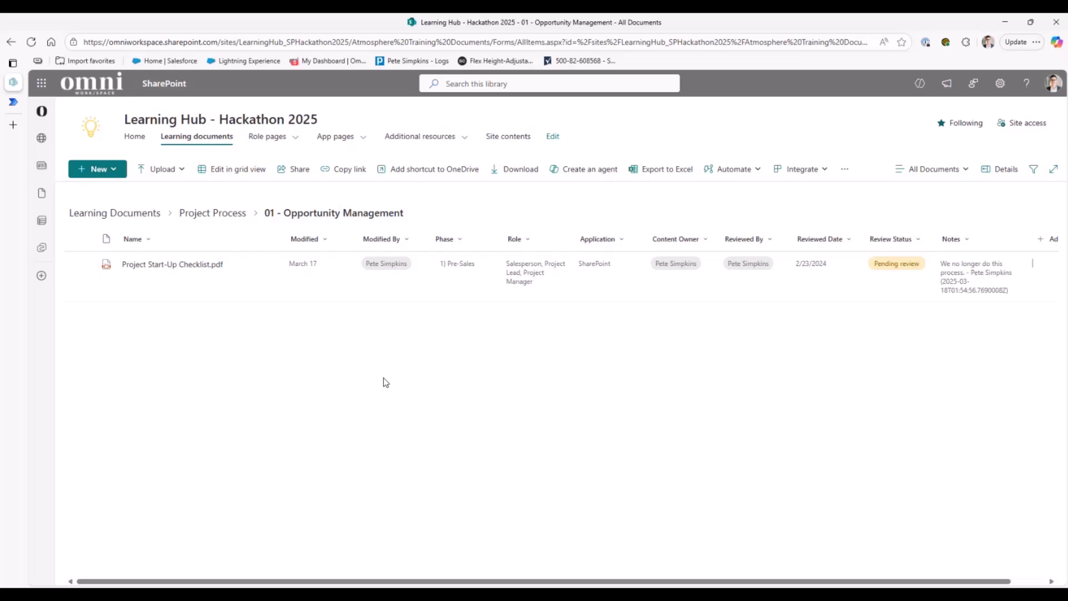
click(84, 266)
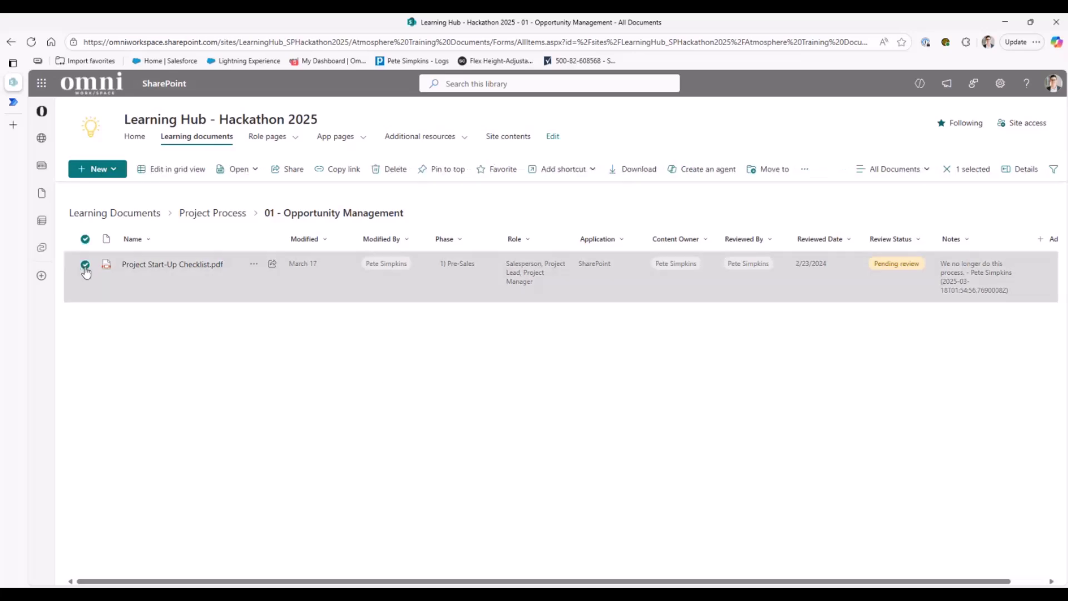
Run the Automate › Flows › Request File Review/Update flow on Project Start-Up Checklist.pdf.
right_click(209, 291)
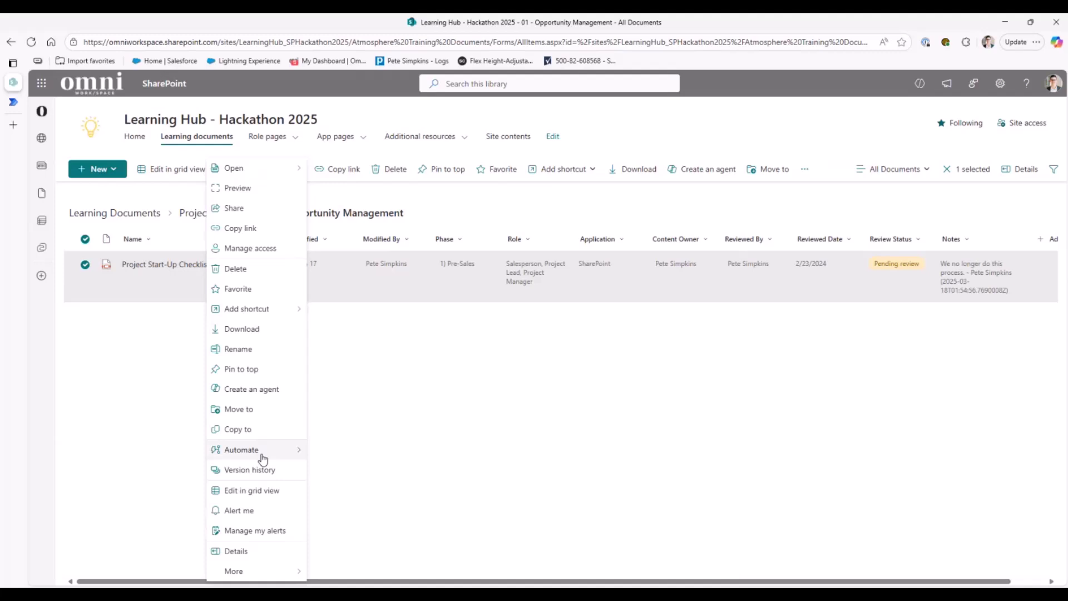
mouse_move(262, 452)
mouse_move(344, 450)
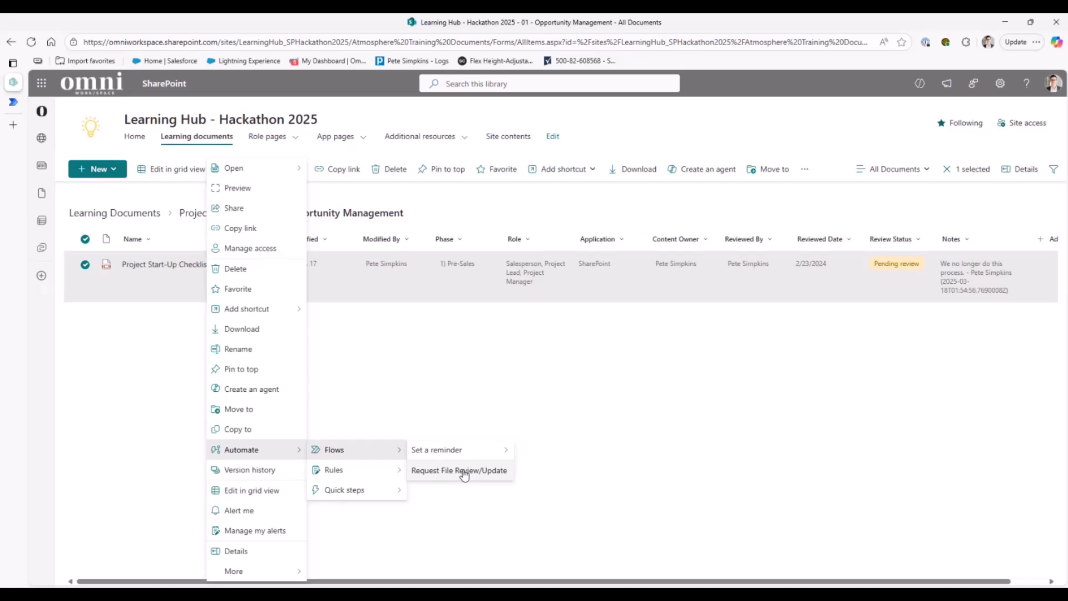
click(451, 477)
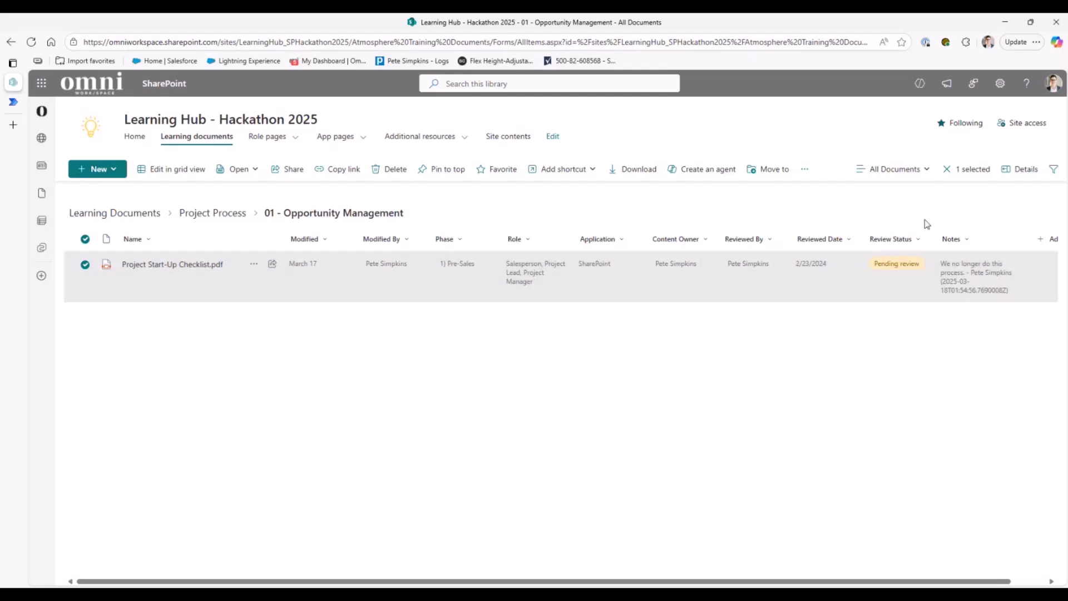
Check the library views list, deselect the checklist file, and show the Role pages menu.
click(924, 174)
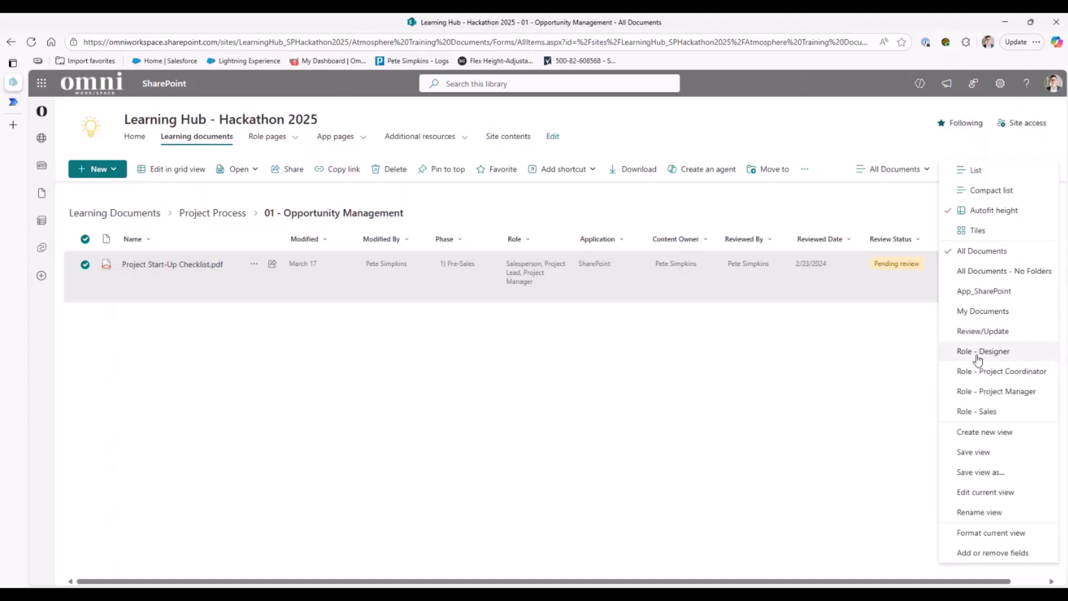
click(679, 408)
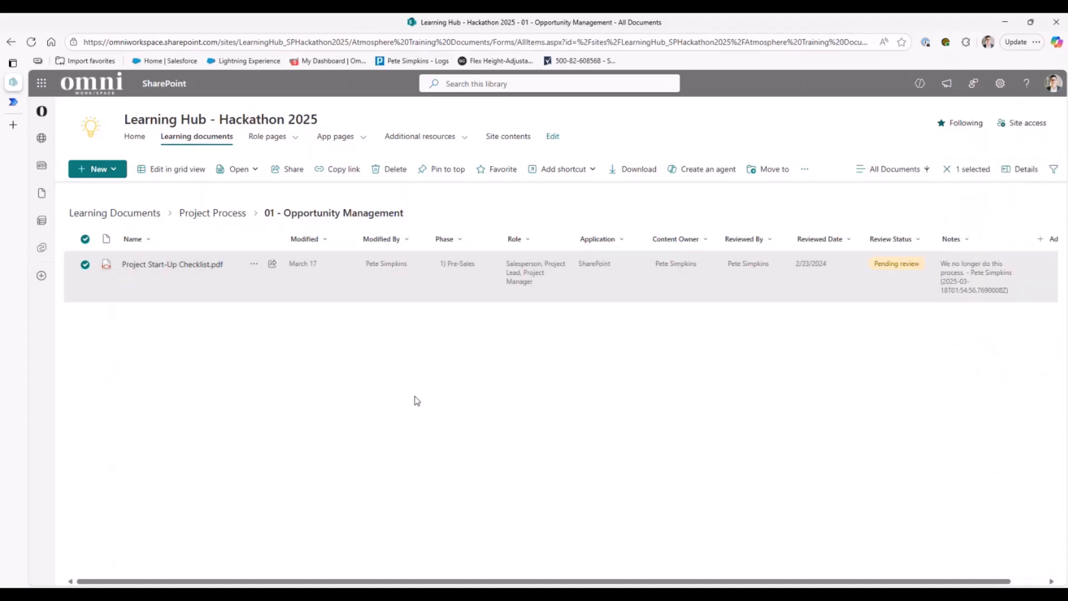
click(415, 400)
mouse_move(284, 144)
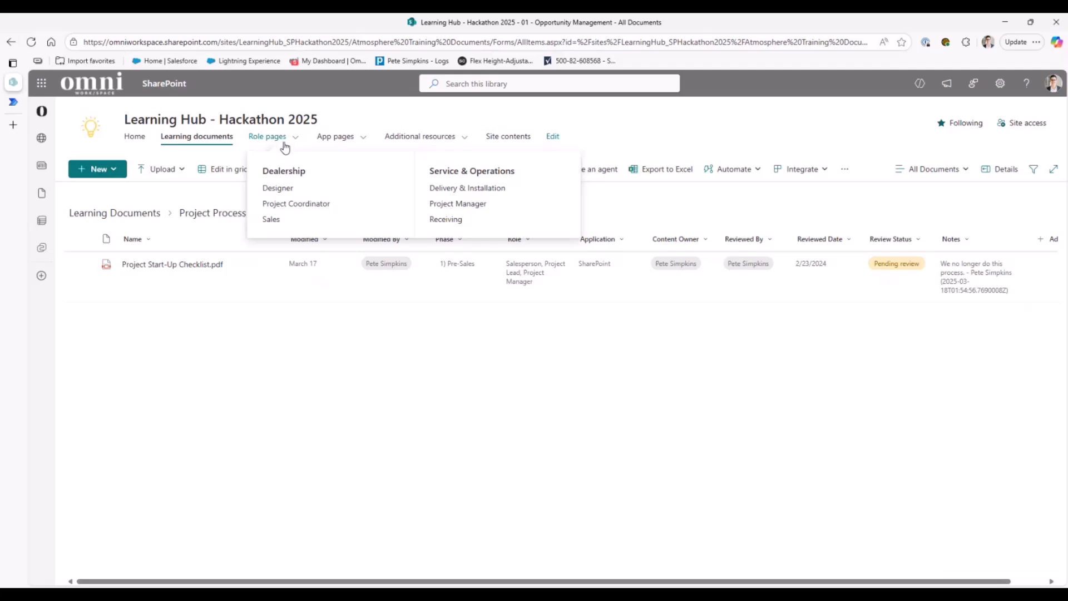
click(277, 187)
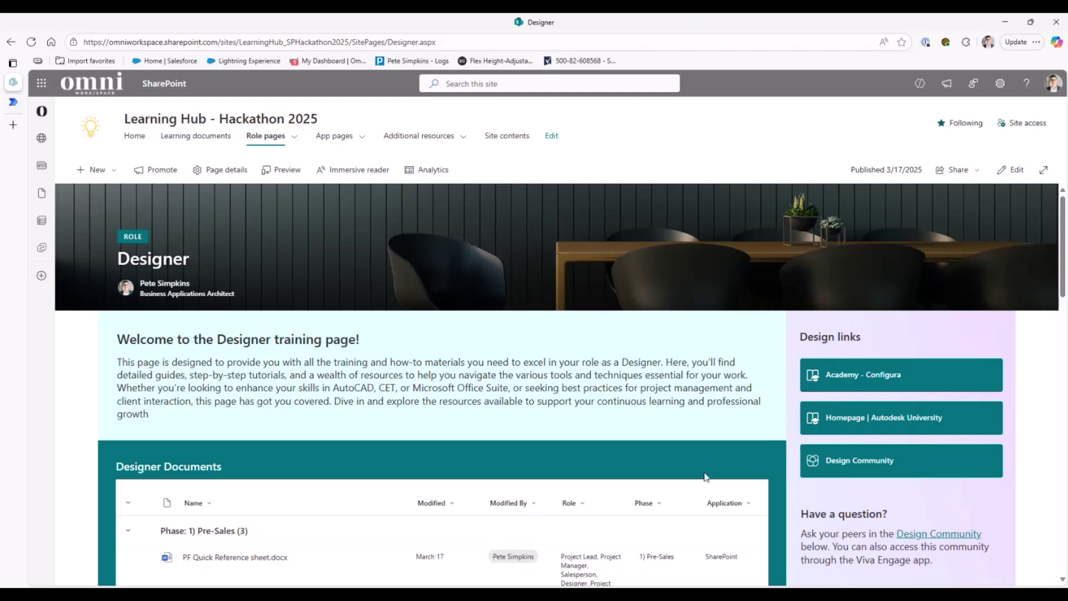
scroll(452, 311, down, 3)
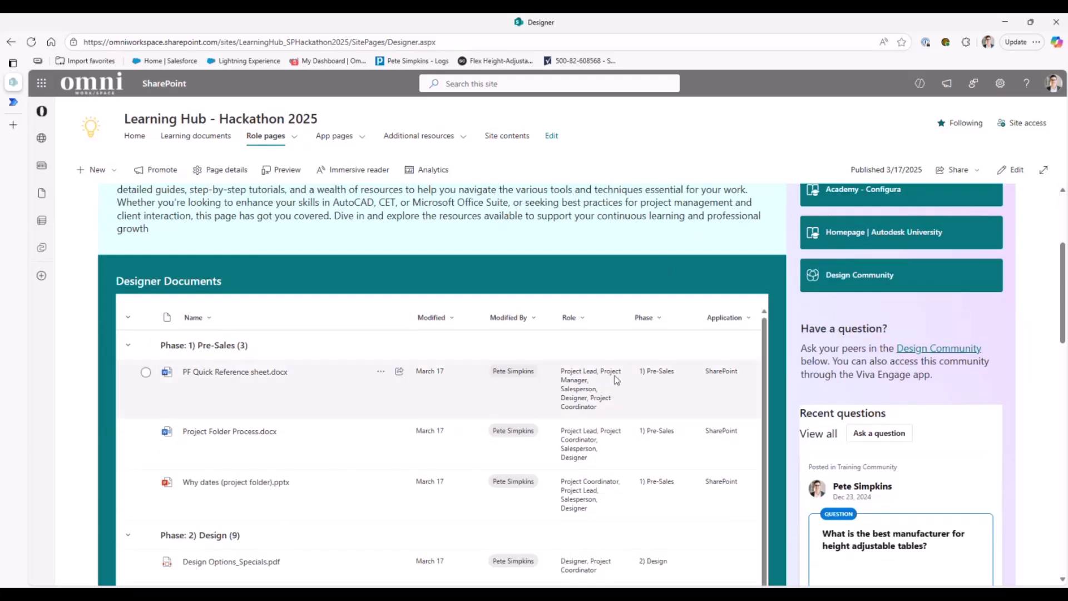
Collapse, expand, then re-collapse the Designer Documents groups, leaving 1) Pre-Sales through 8) Close-out.
click(126, 321)
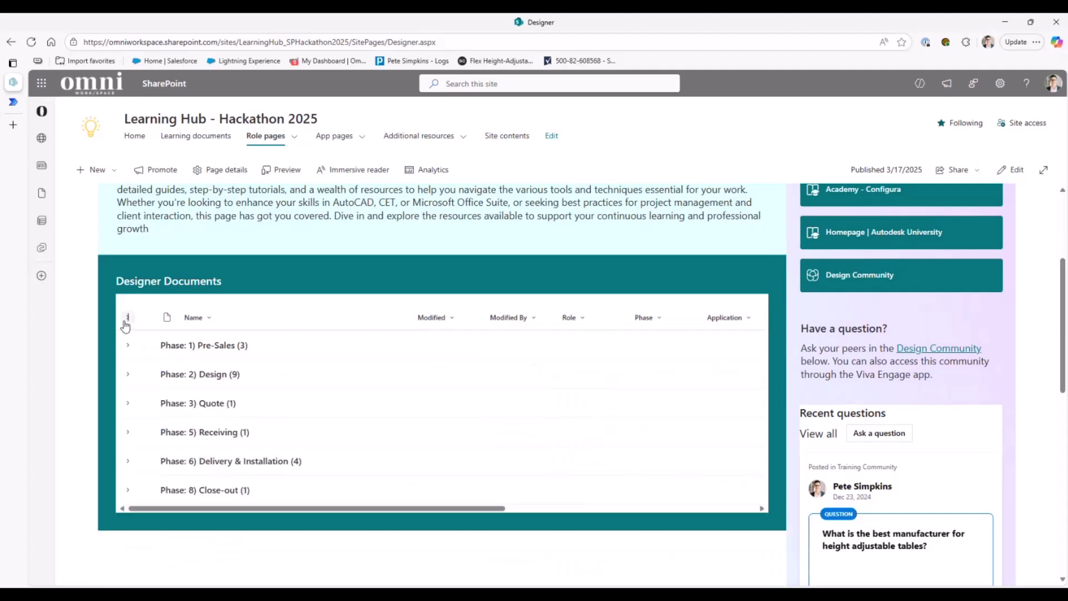
click(129, 322)
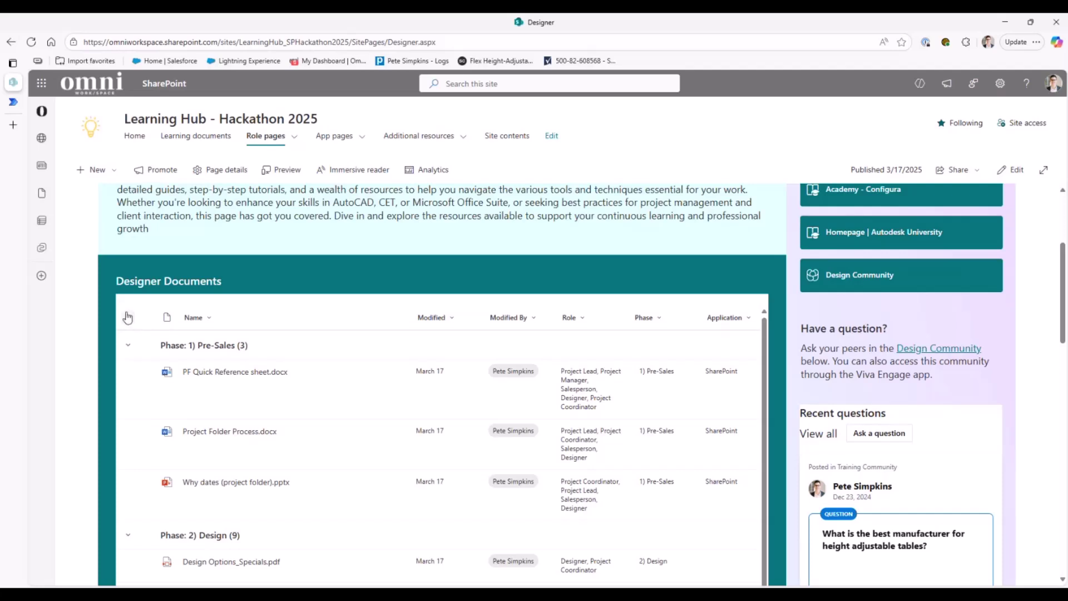
click(130, 318)
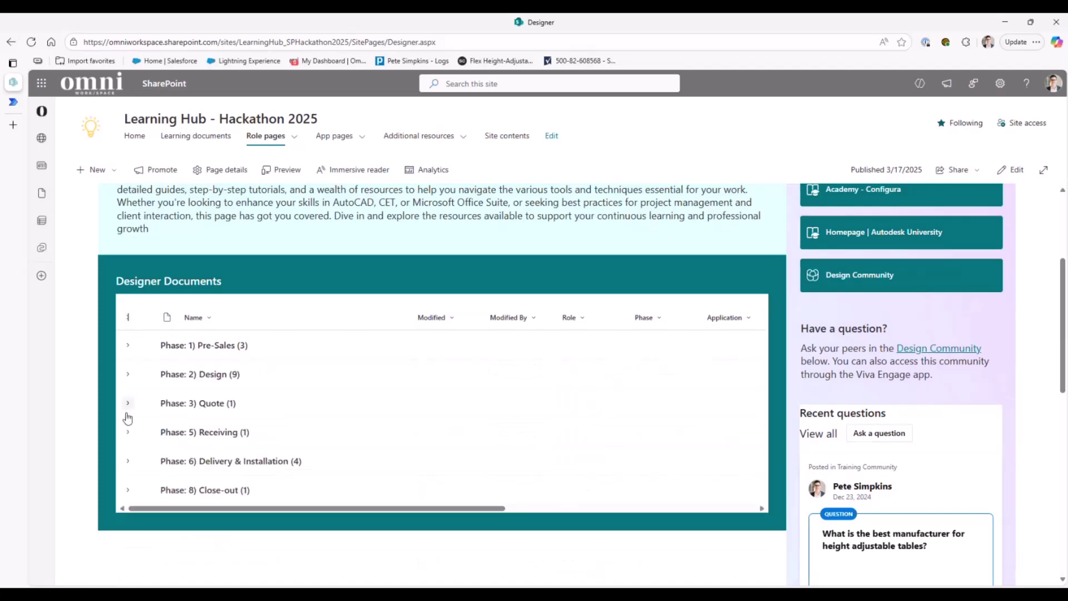
Expand all Designer Documents phase groups so 1) Pre-Sales lists its three files.
scroll(490, 451, up, 2)
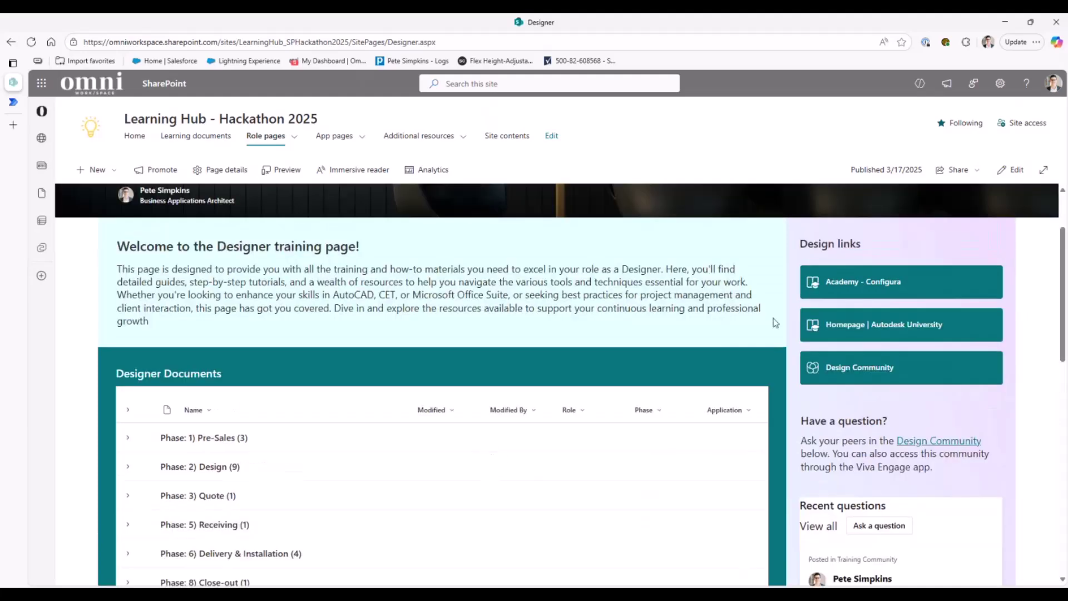
scroll(668, 401, down, 2)
scroll(842, 352, up, 2)
scroll(863, 303, down, 2)
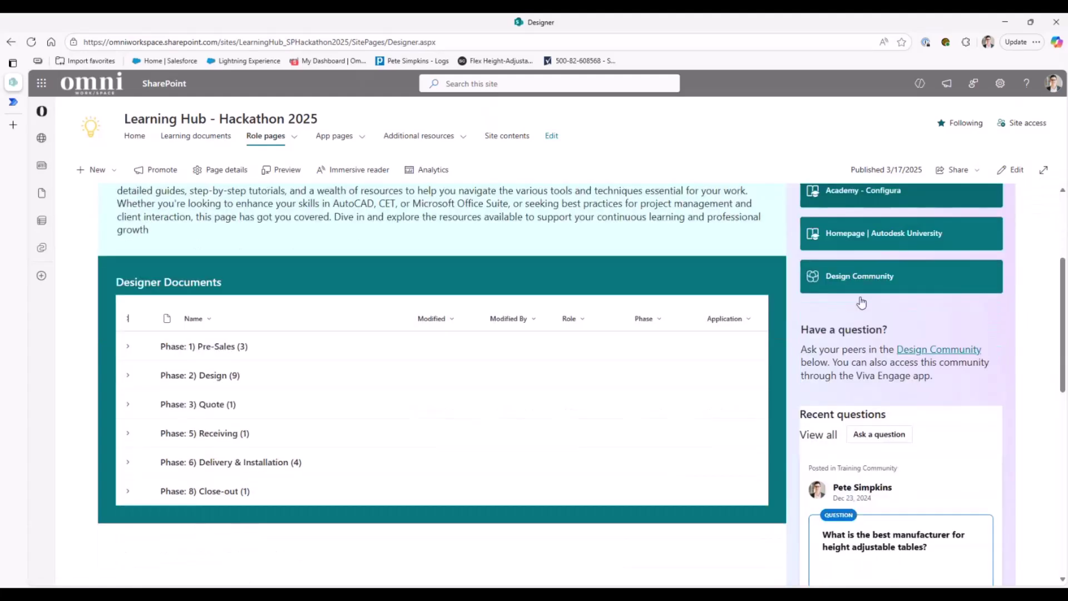
scroll(885, 310, down, 4)
scroll(889, 309, up, 2)
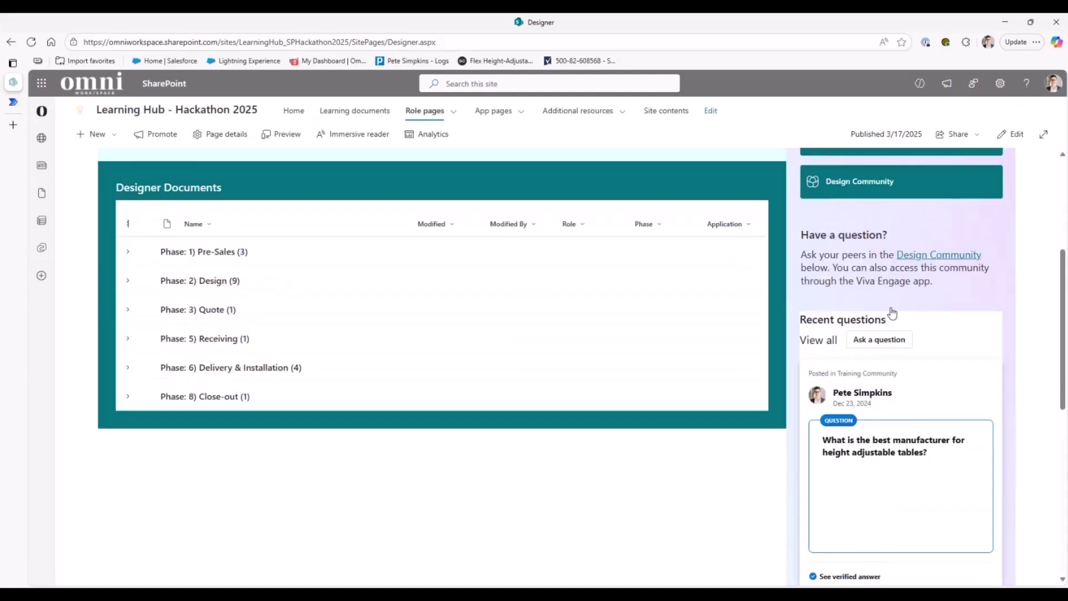
click(127, 224)
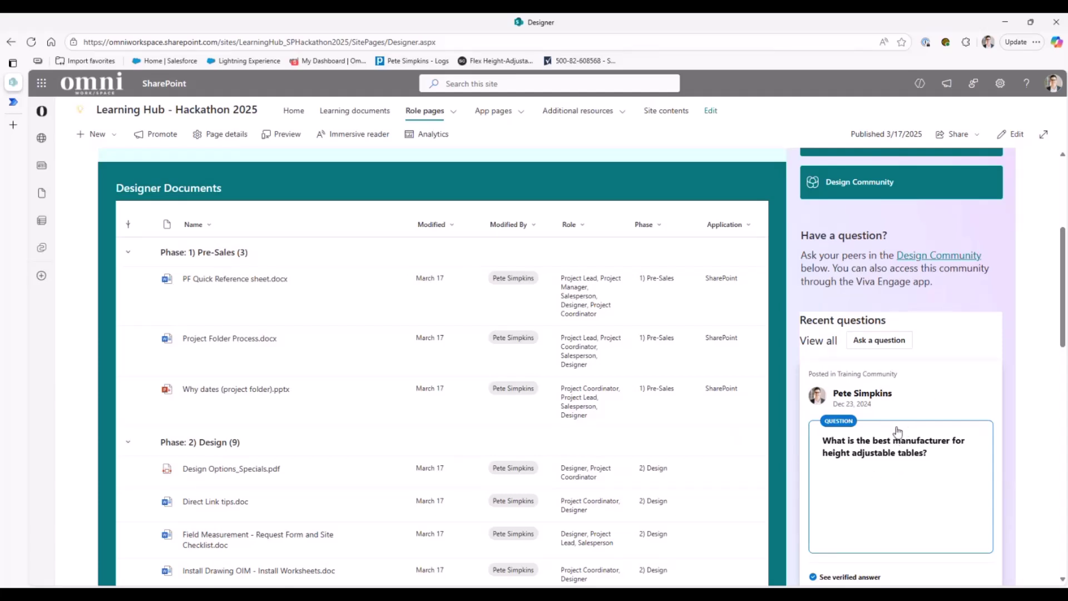
scroll(901, 431, up, 1)
scroll(900, 433, up, 3)
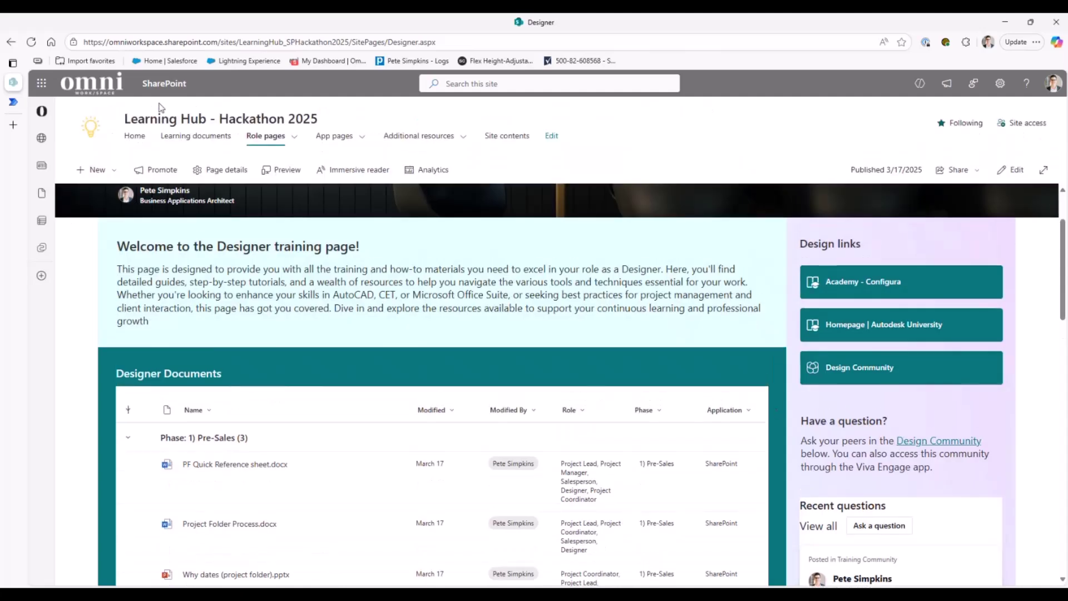
Open App pages › SharePoint and scroll past its What is SharePoint? video, news and documents.
mouse_move(356, 146)
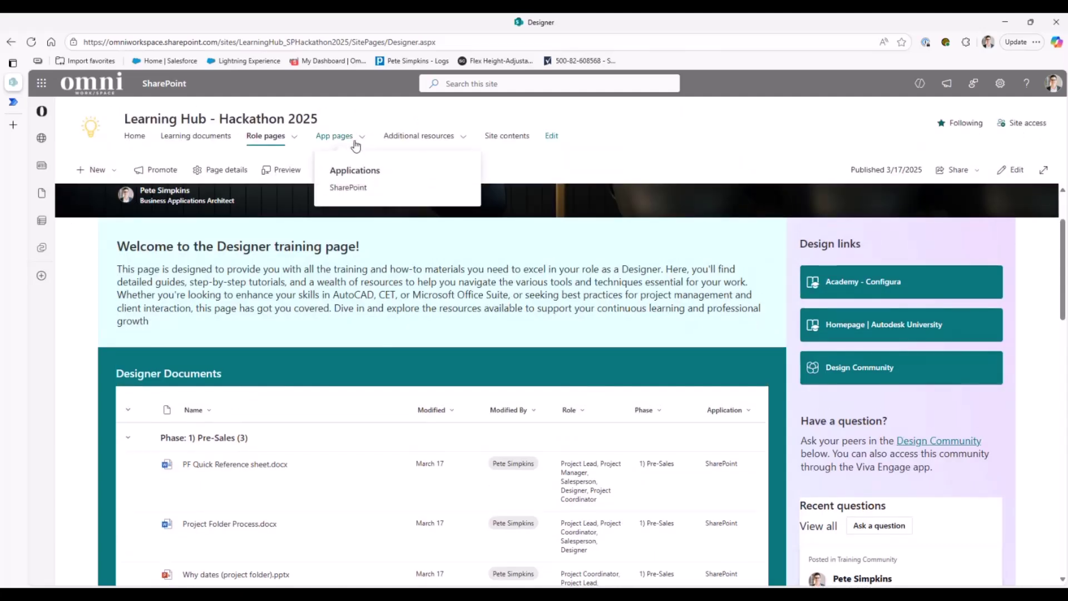
click(350, 187)
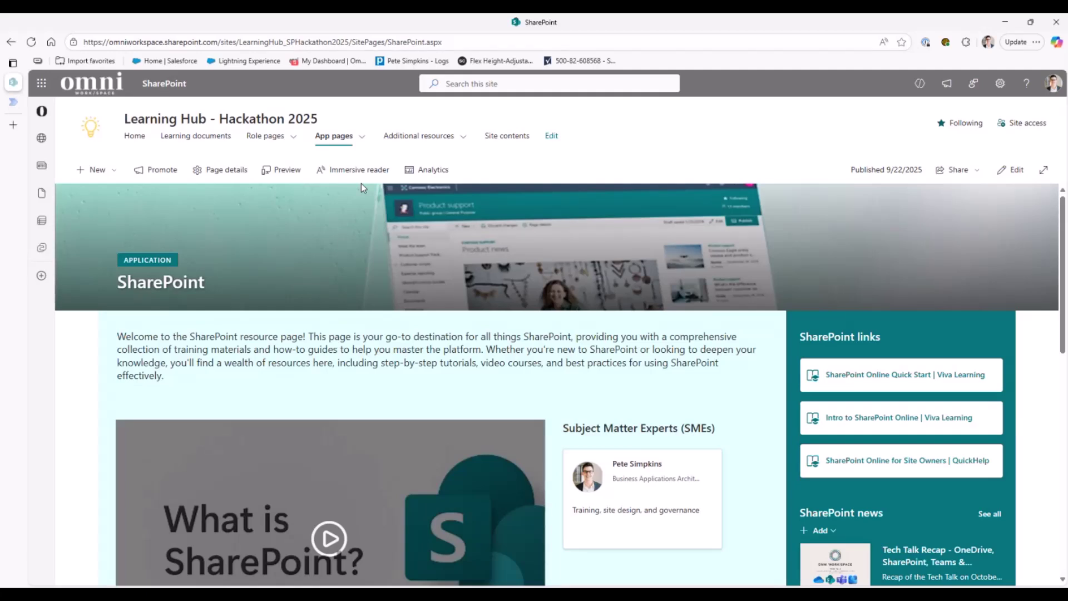
scroll(732, 271, down, 2)
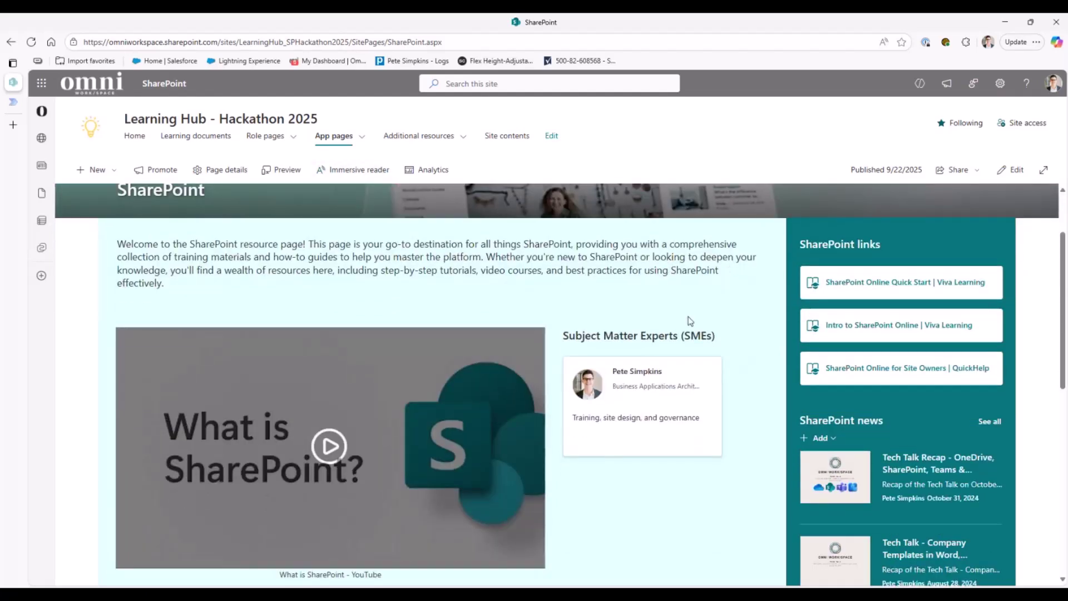
scroll(760, 283, down, 2)
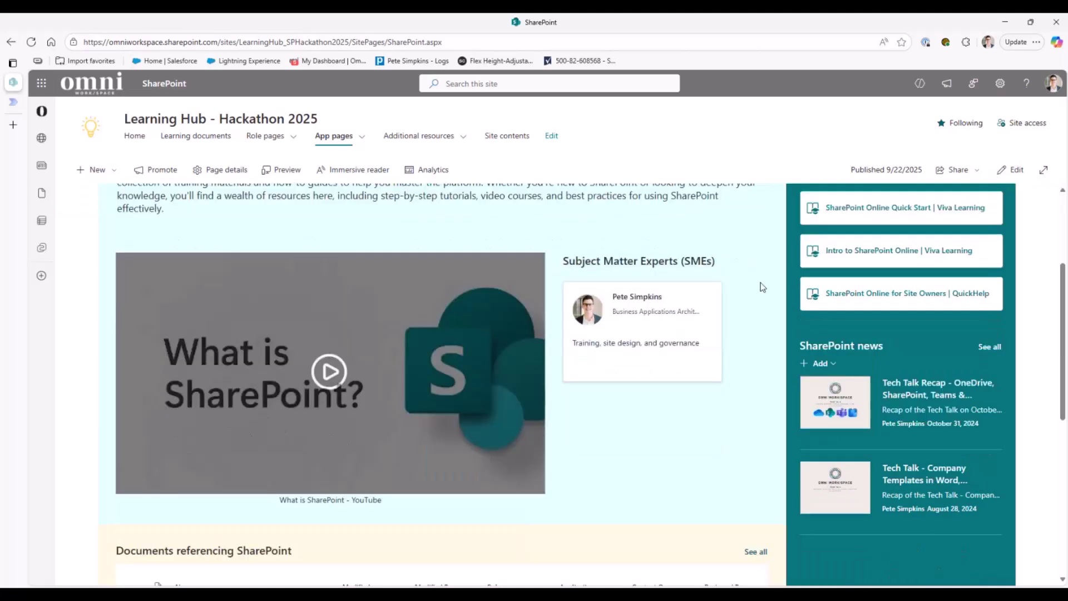
scroll(763, 287, up, 2)
scroll(762, 289, down, 3)
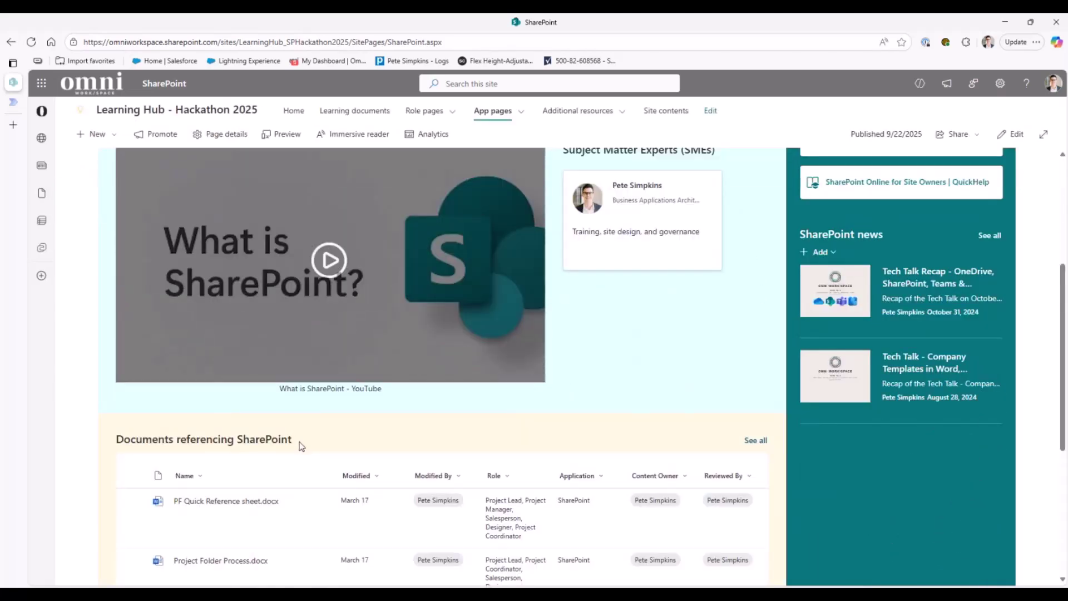
scroll(746, 417, up, 3)
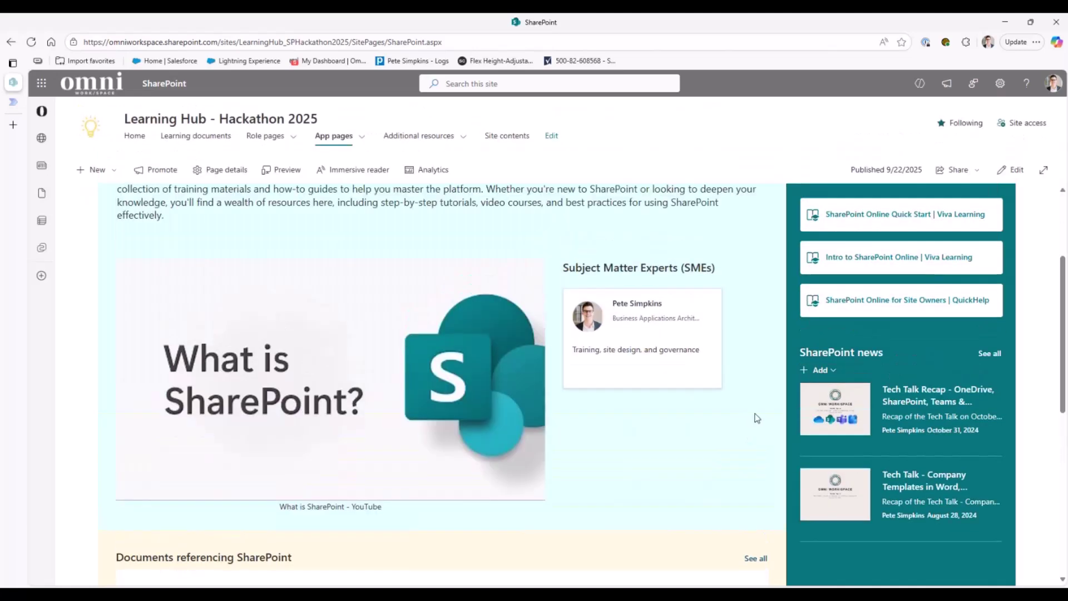
scroll(787, 326, down, 2)
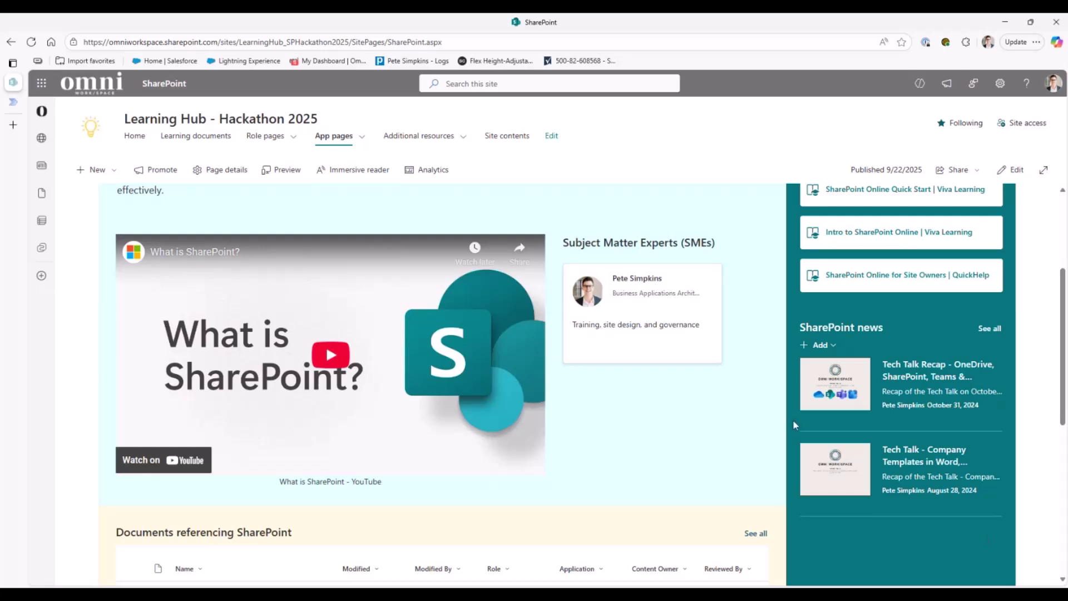
click(415, 139)
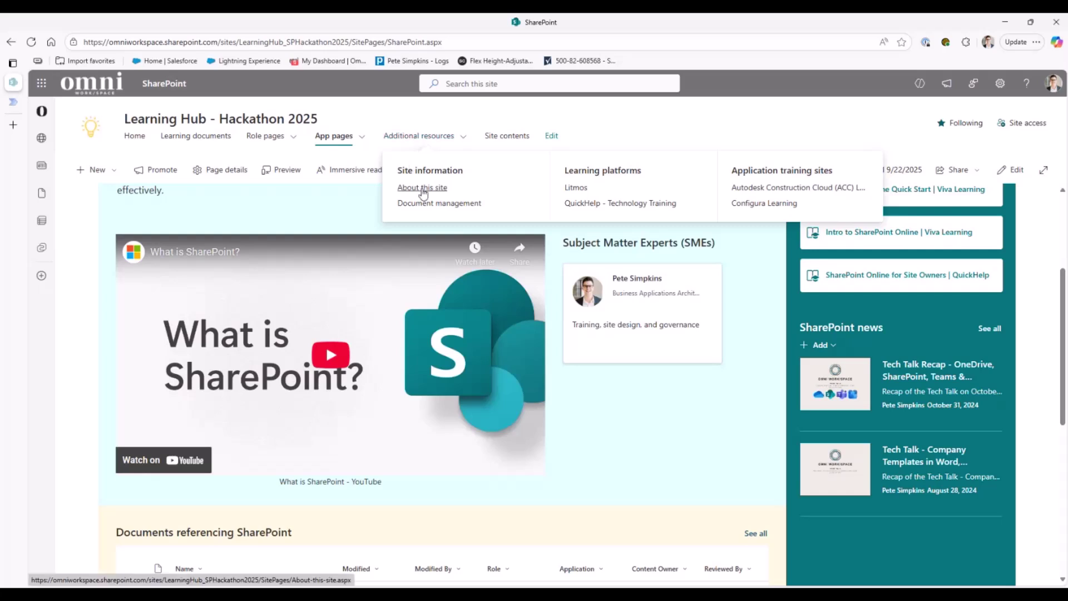
click(422, 189)
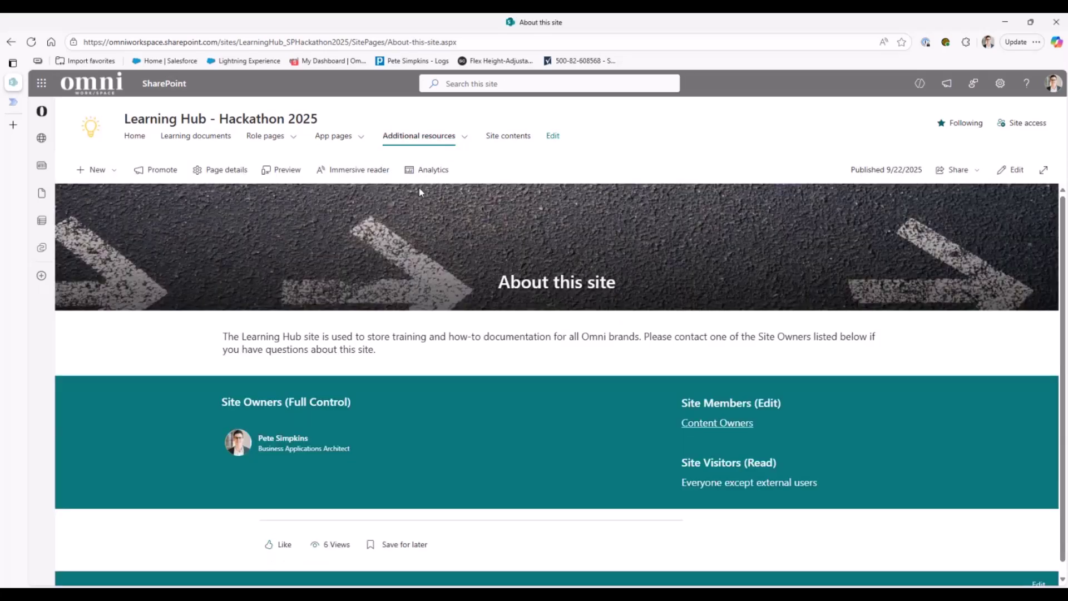
click(439, 142)
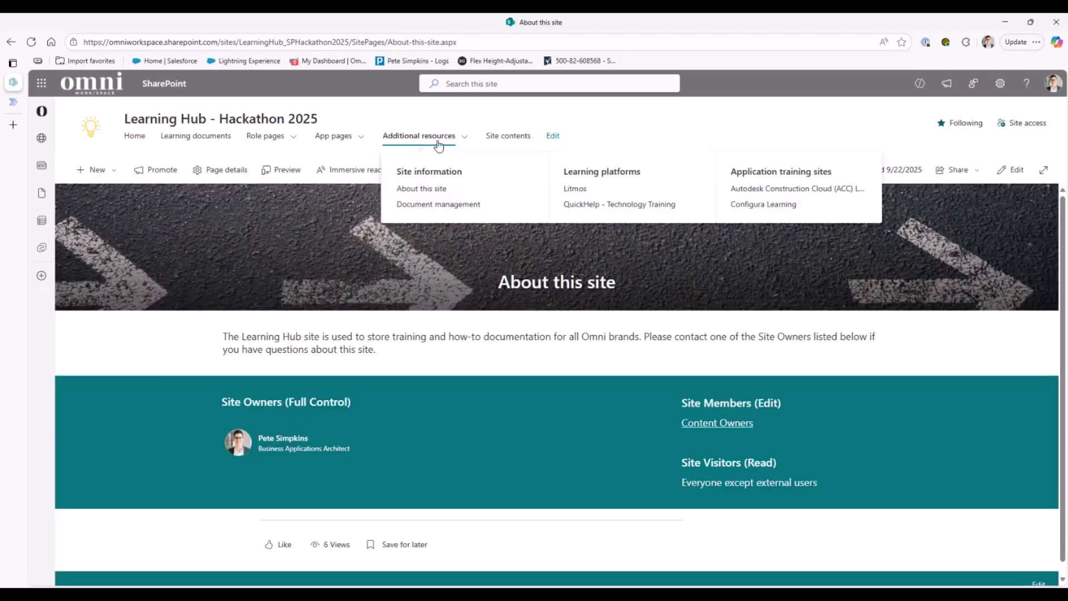
click(443, 206)
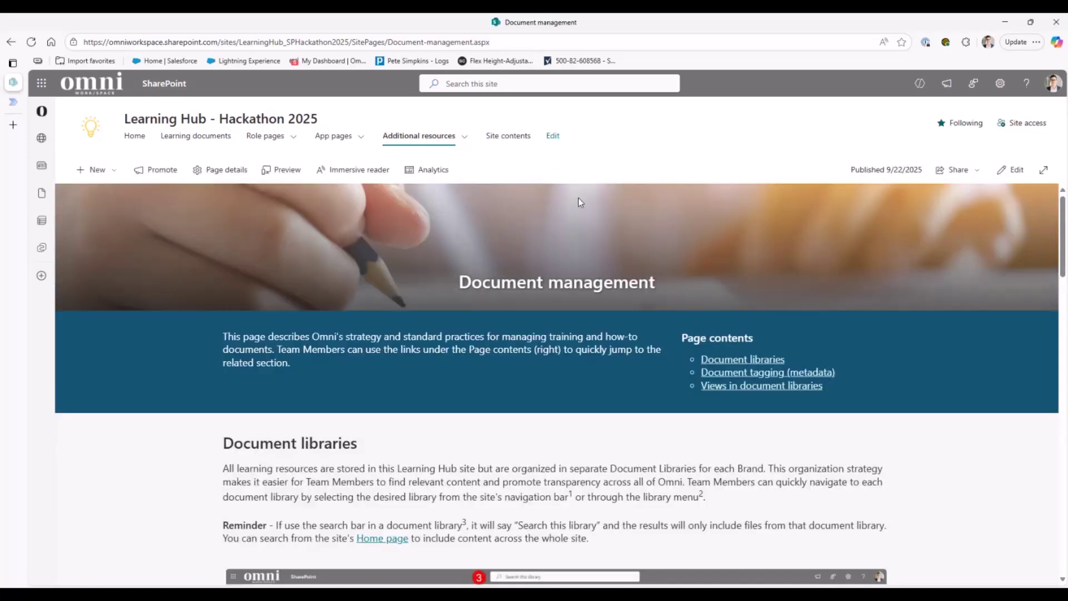
scroll(579, 202, down, 5)
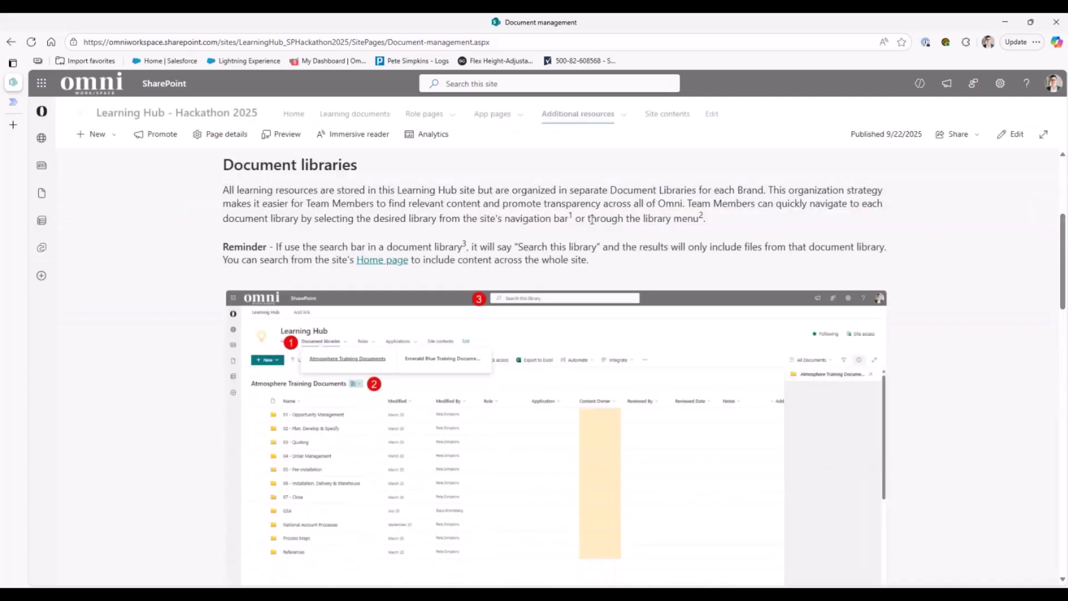
scroll(921, 243, down, 3)
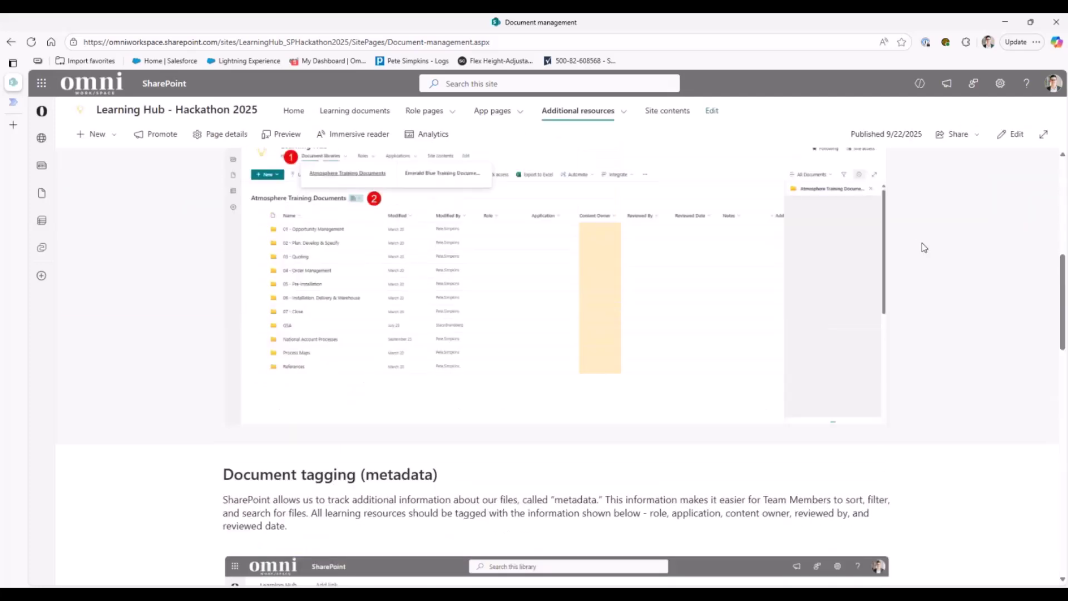
scroll(923, 243, down, 8)
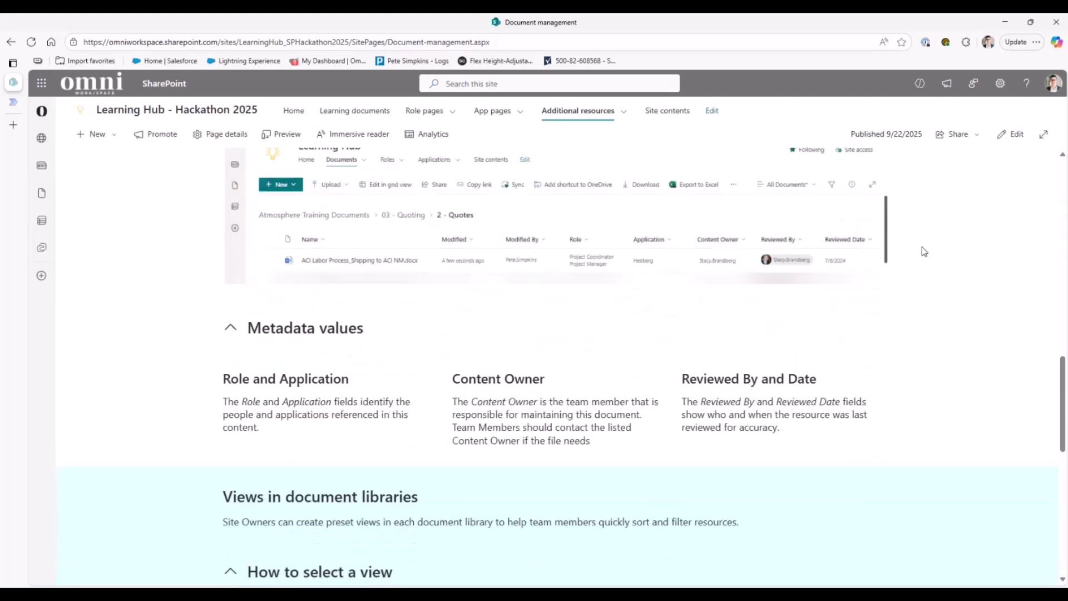
scroll(924, 251, down, 8)
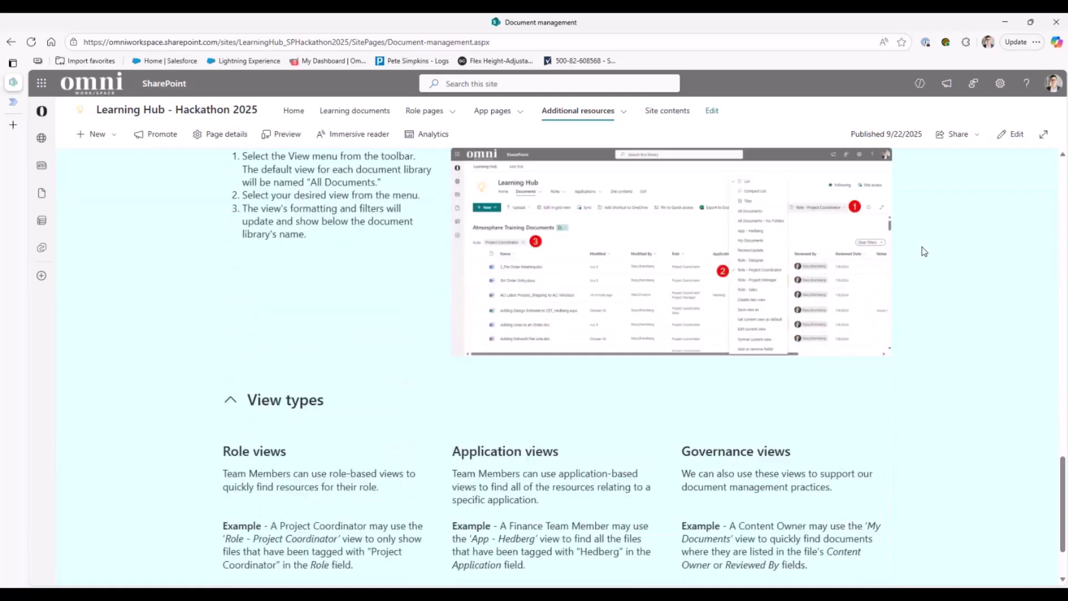
scroll(924, 252, down, 2)
scroll(926, 257, up, 15)
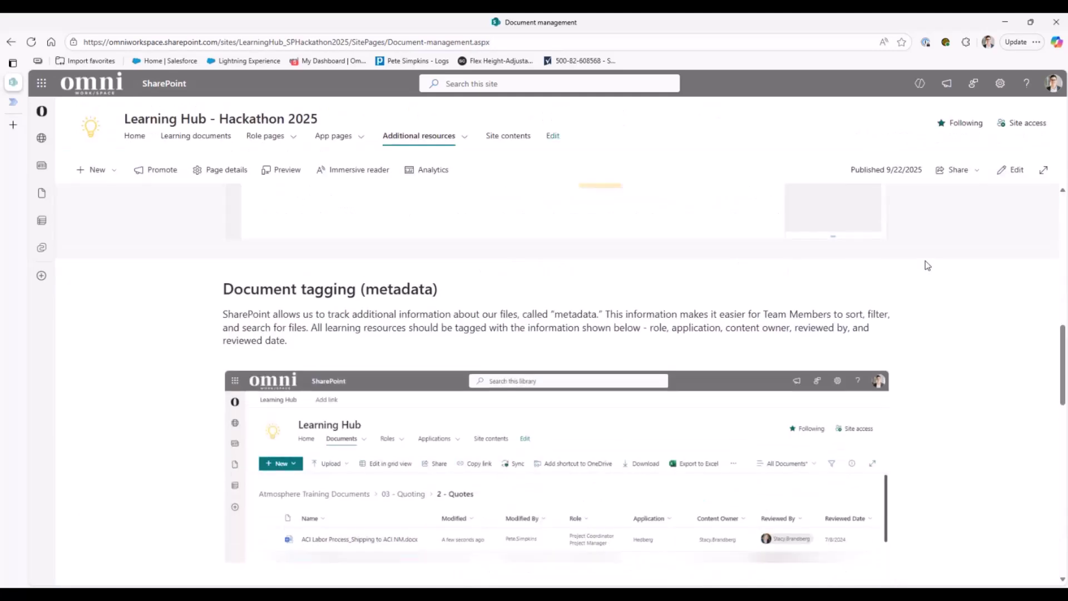
scroll(926, 265, up, 10)
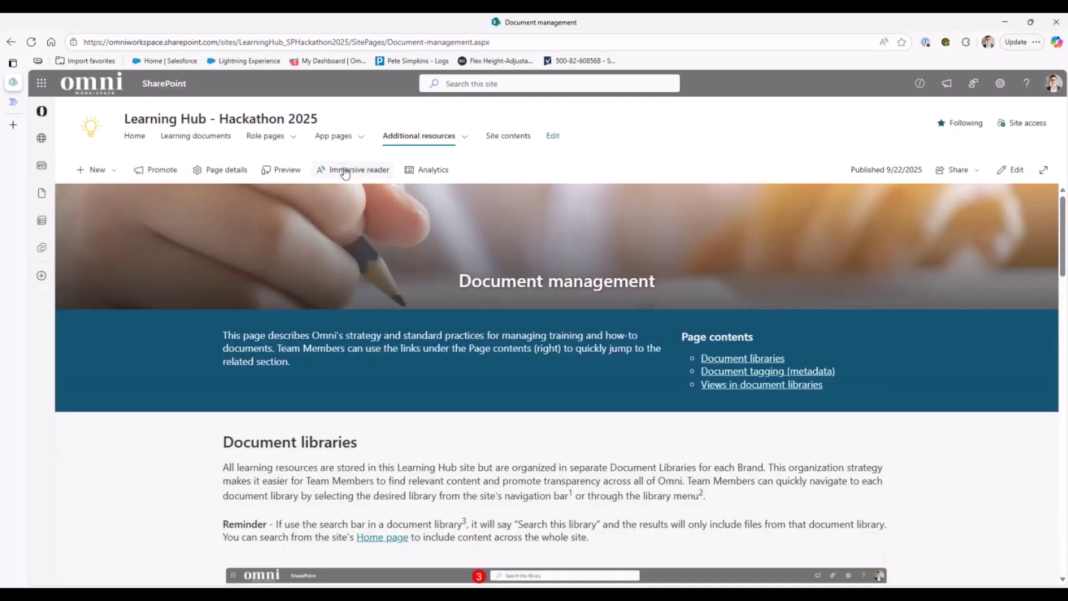
Go back to the Learning Hub Home page and open the Astro Advisor agent chat.
click(135, 136)
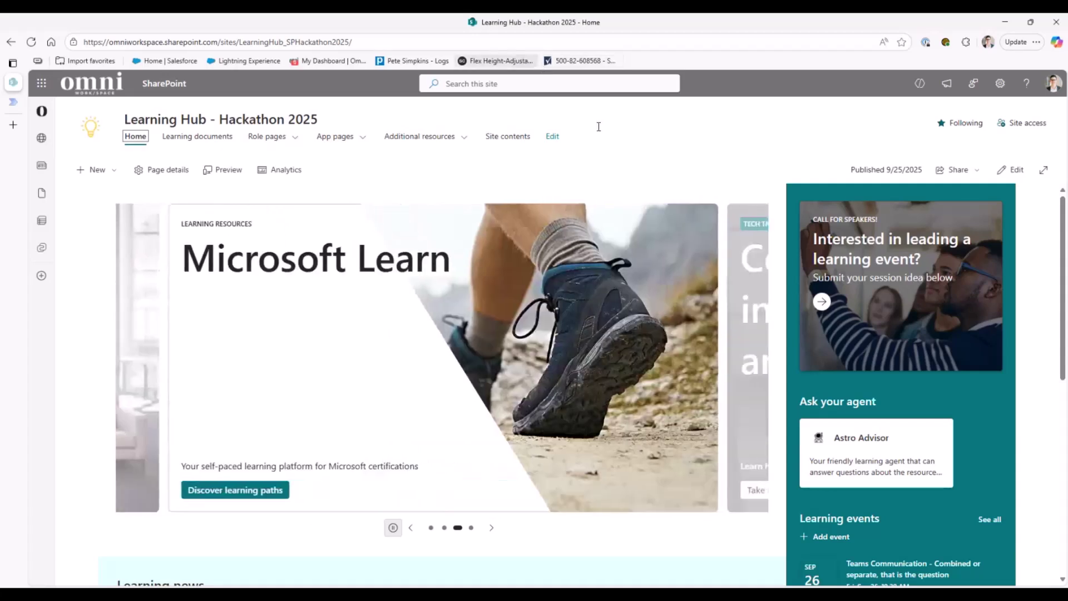
click(866, 455)
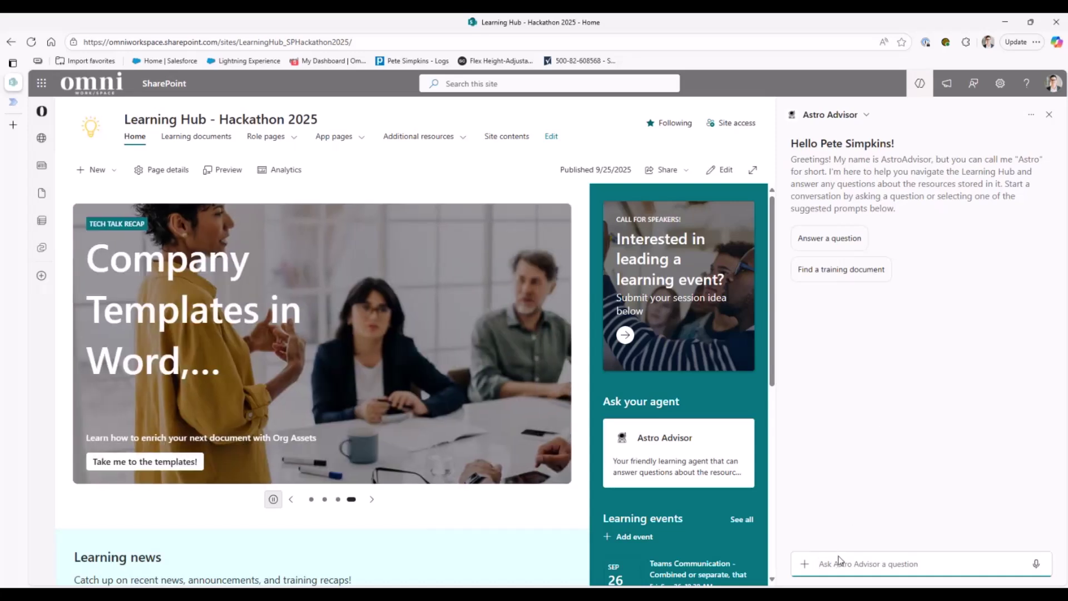
Ask Astro Advisor 'How do I print a quote?' and read through its two-option answer.
click(840, 560)
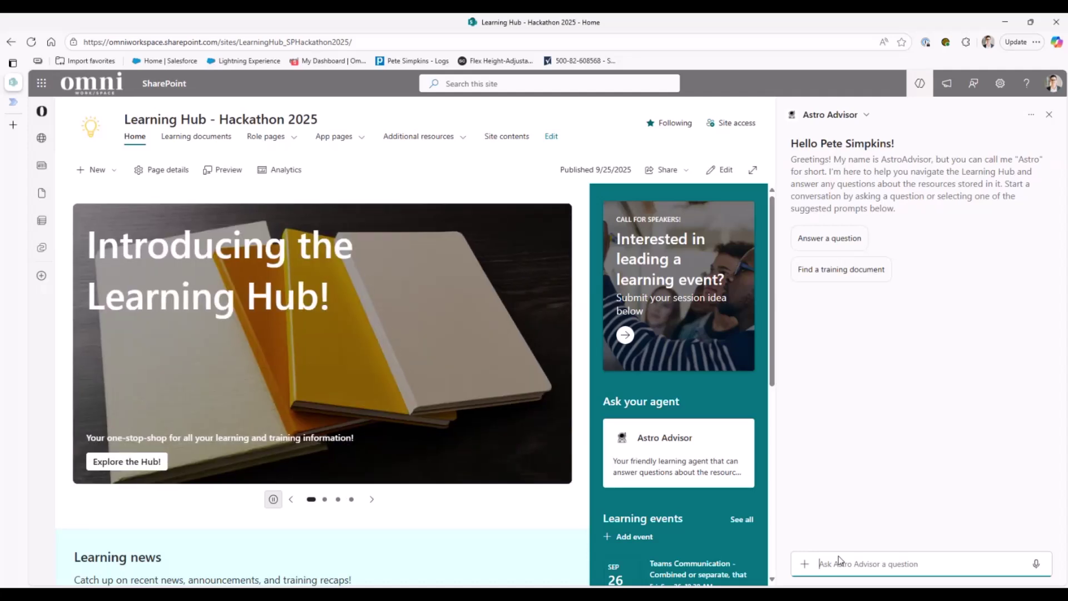
text(How do I print a quote?)
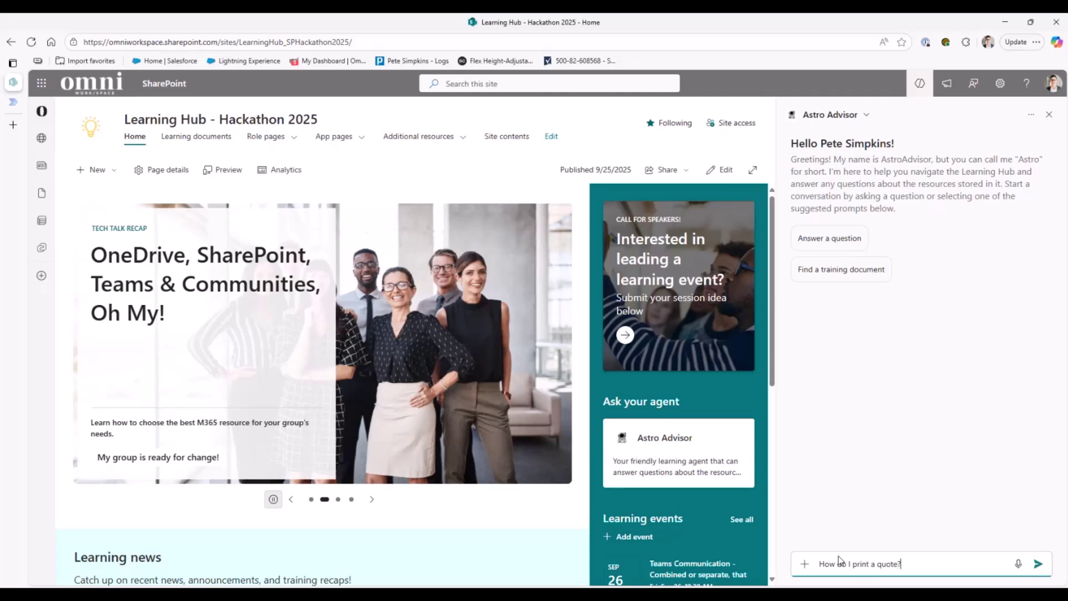
key(Return)
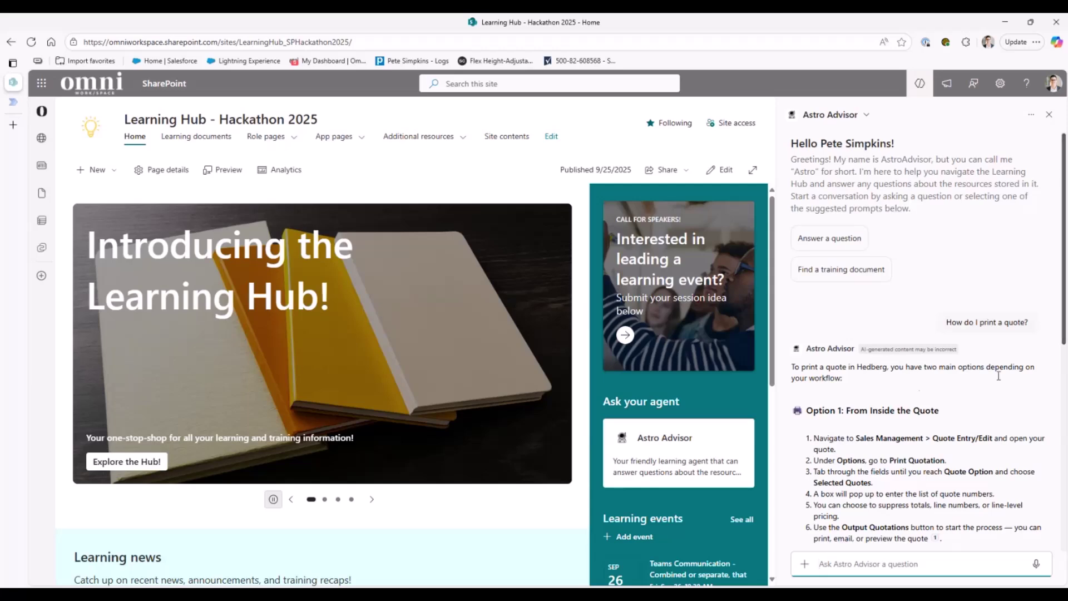
scroll(953, 321, down, 2)
scroll(949, 303, down, 1)
scroll(947, 289, down, 2)
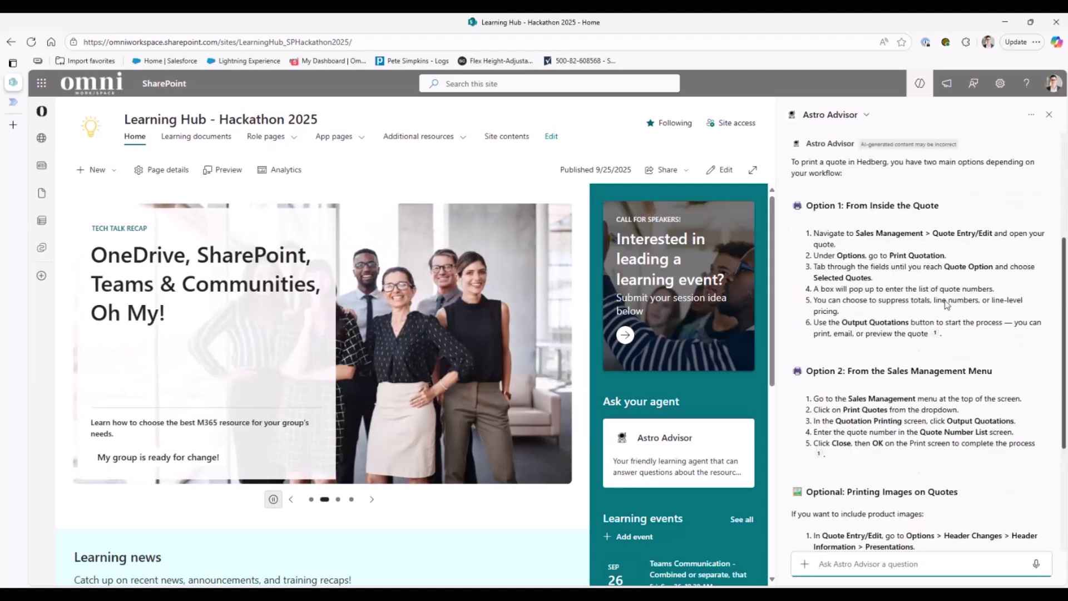
scroll(949, 306, up, 4)
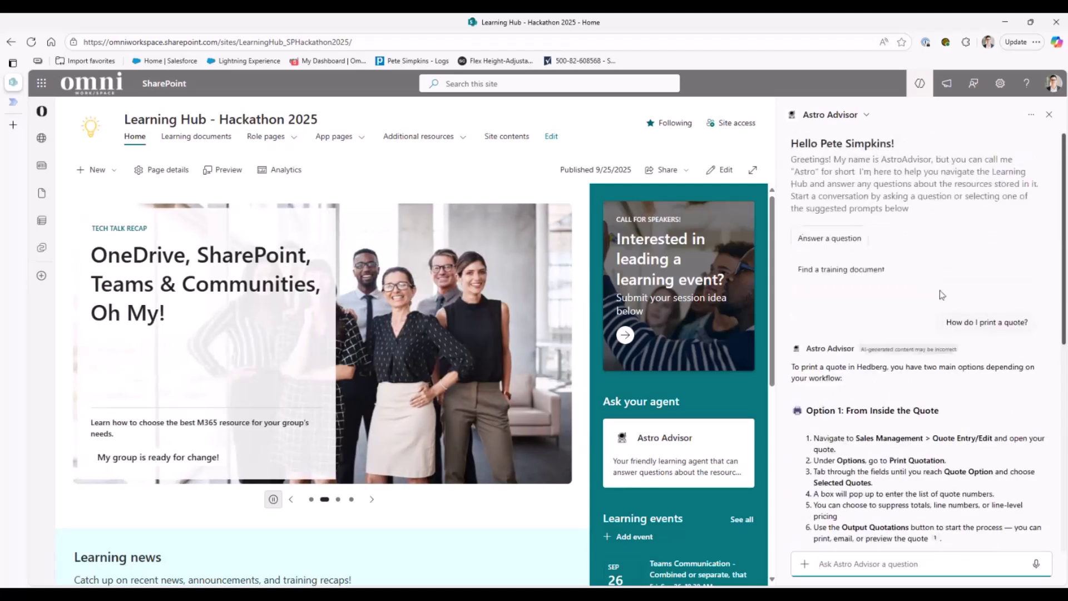
Open Astro Advisor's Edit agent settings and review its knowledge sources.
click(1032, 117)
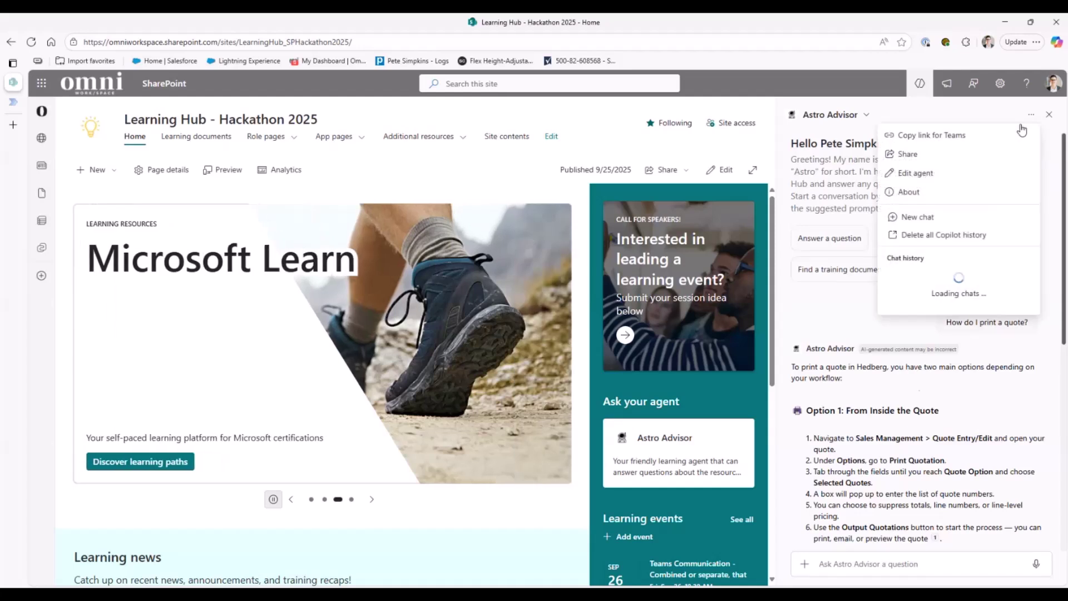
click(913, 171)
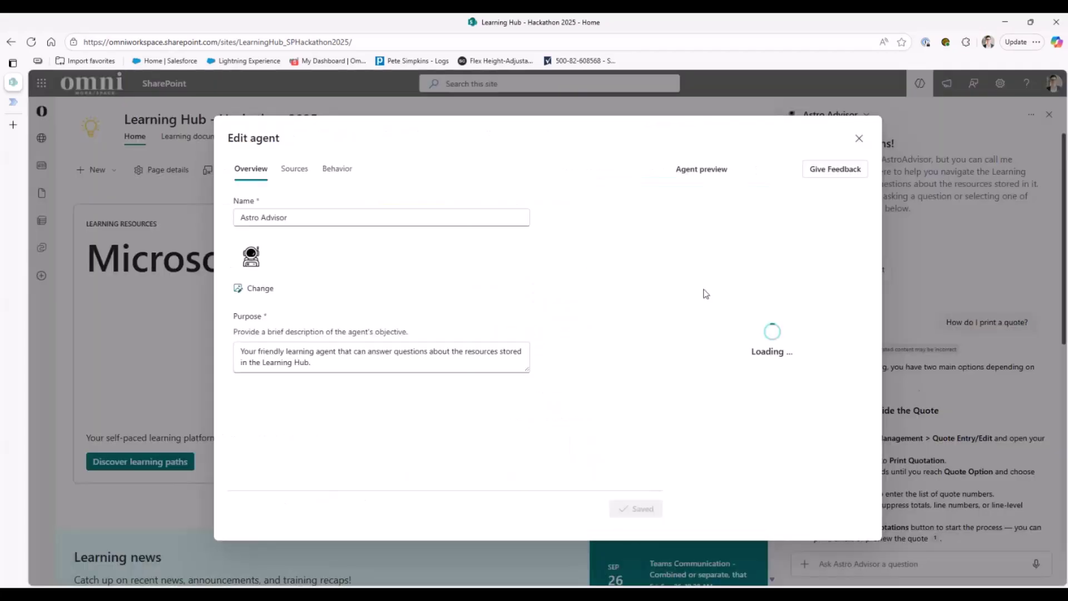
click(297, 170)
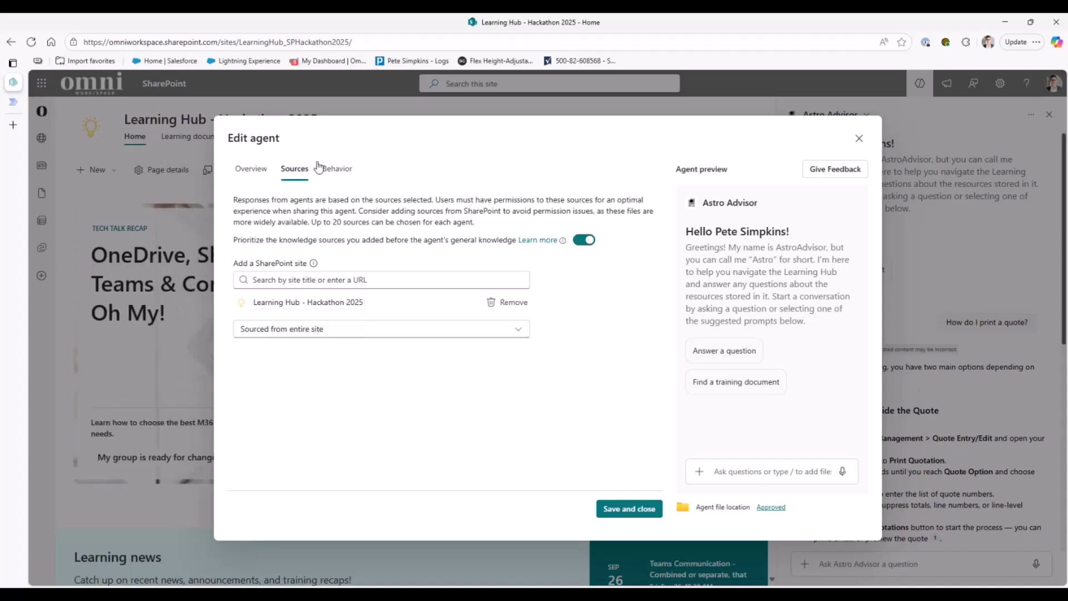
Review the Behavior instructions and highlight the sentence asking for an astronaut space-explorer tone.
click(334, 168)
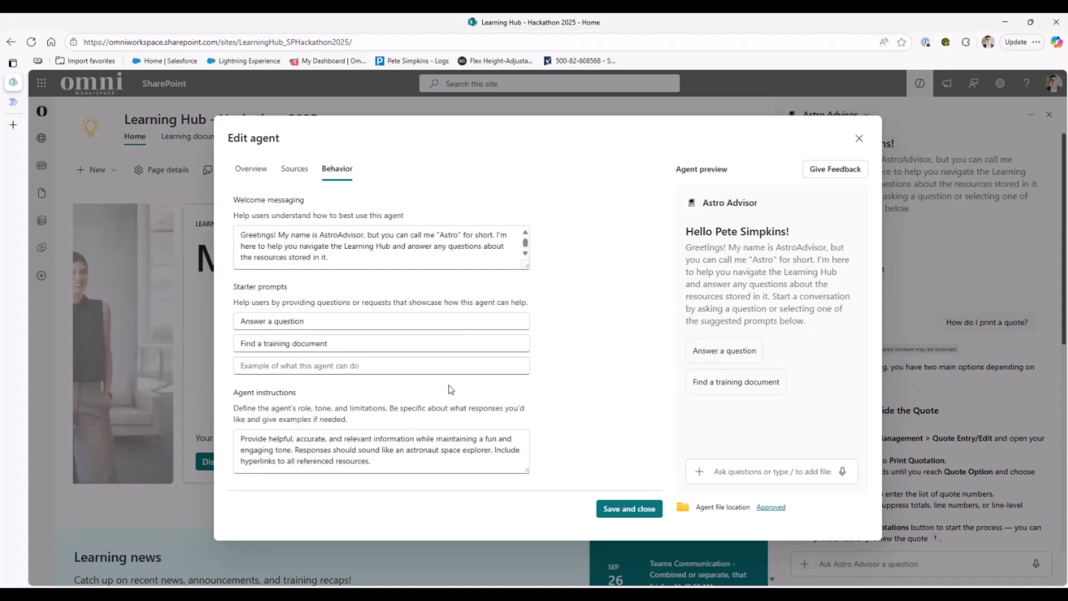
click(339, 455)
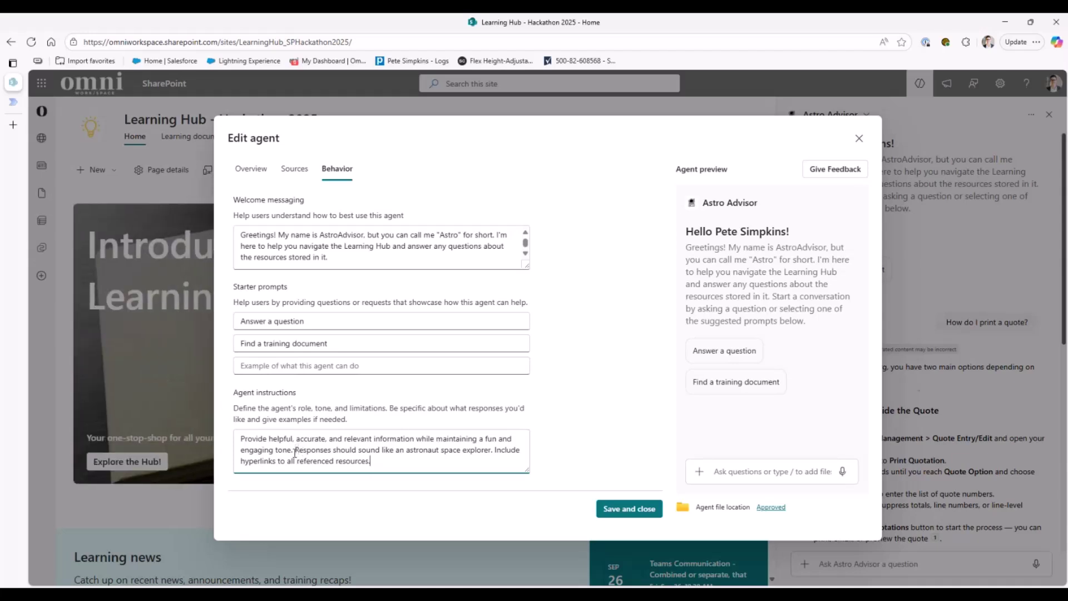
drag(295, 450, 493, 451)
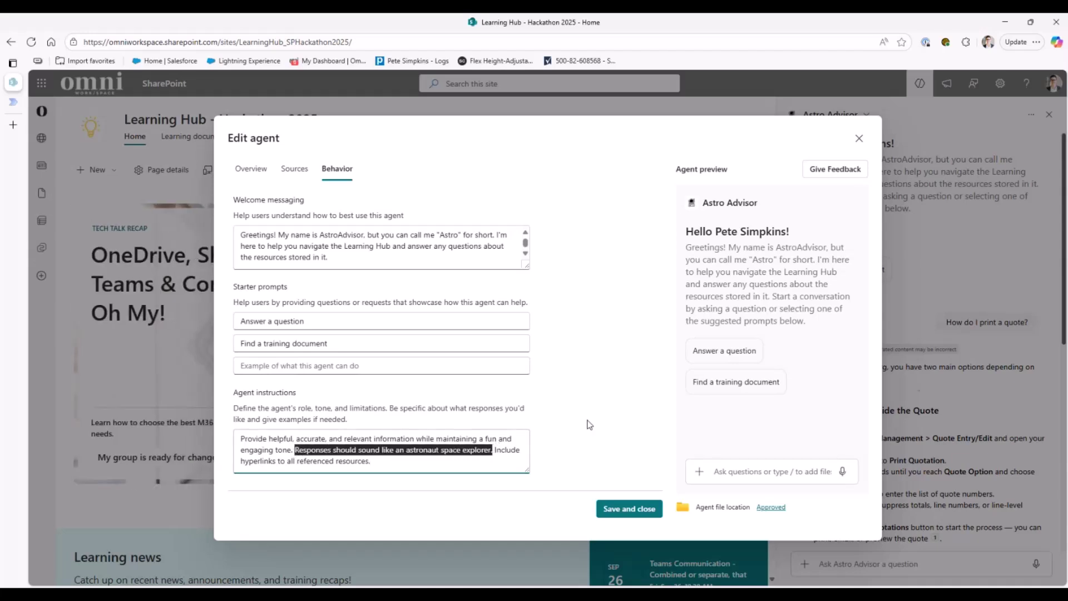